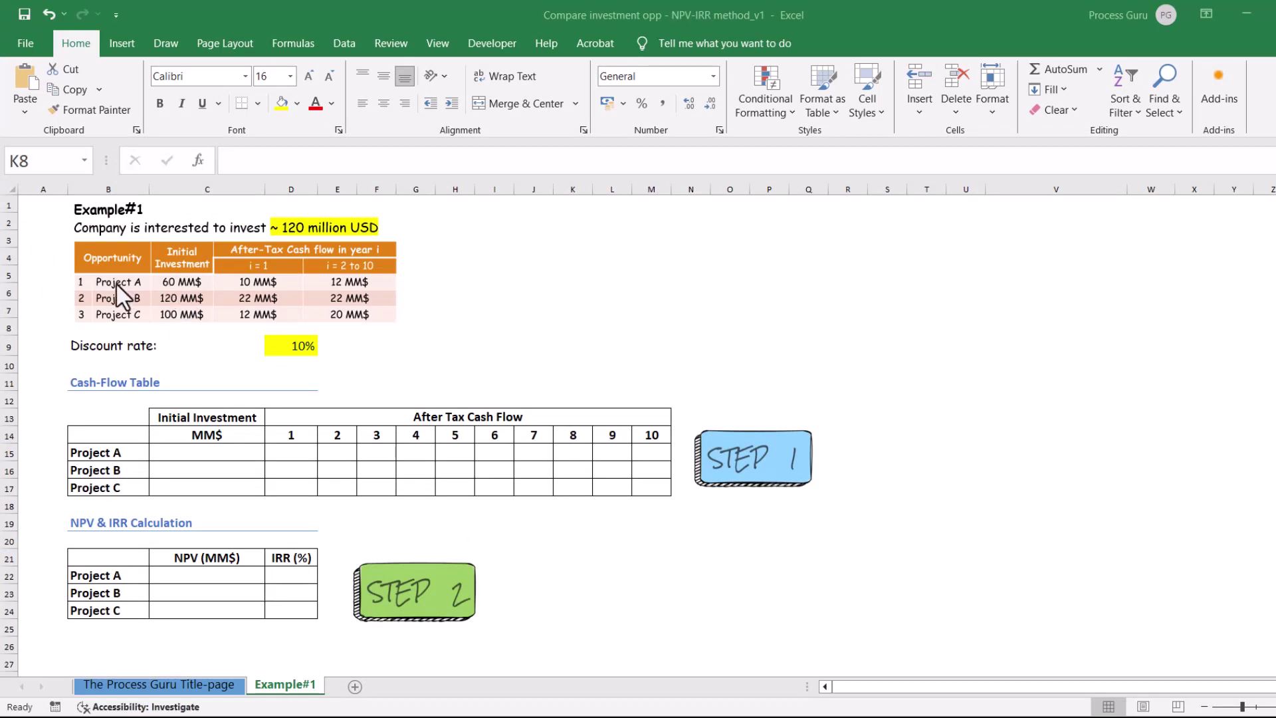
Enter Project A's initial investment as -60 in C15 and its year 1 cash flow as 10 in D15
click(229, 456)
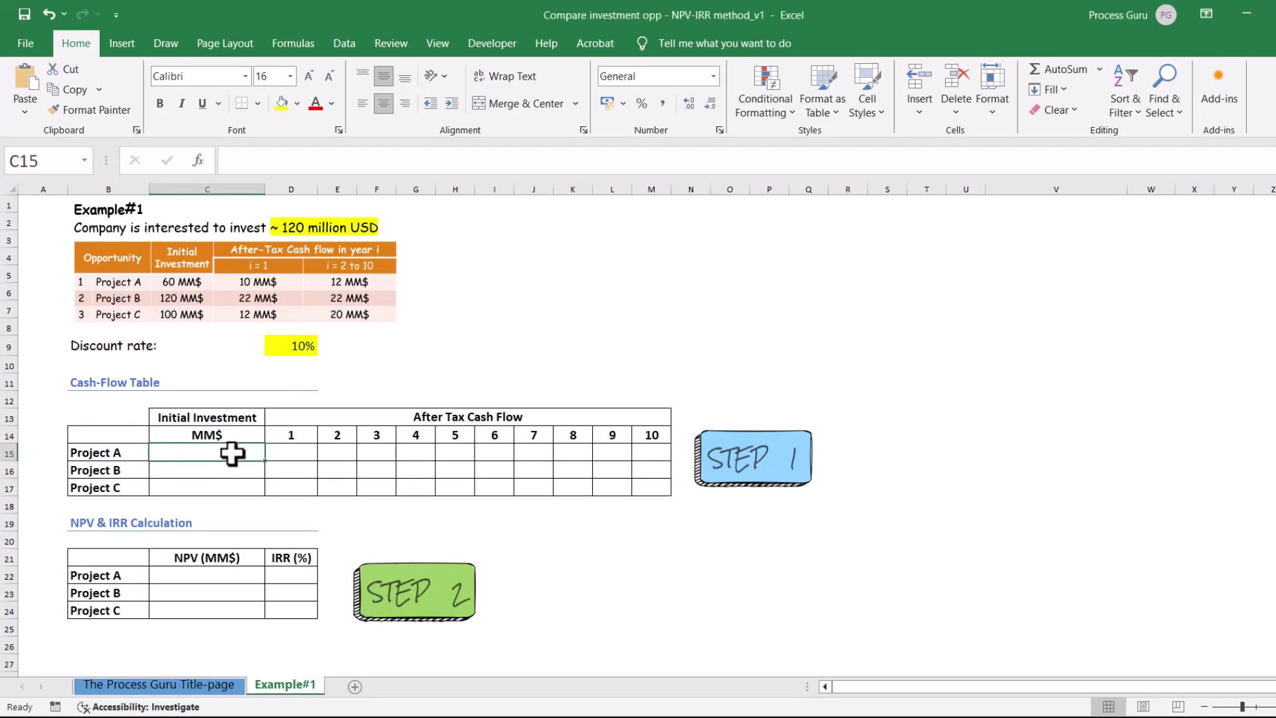
text(-60)
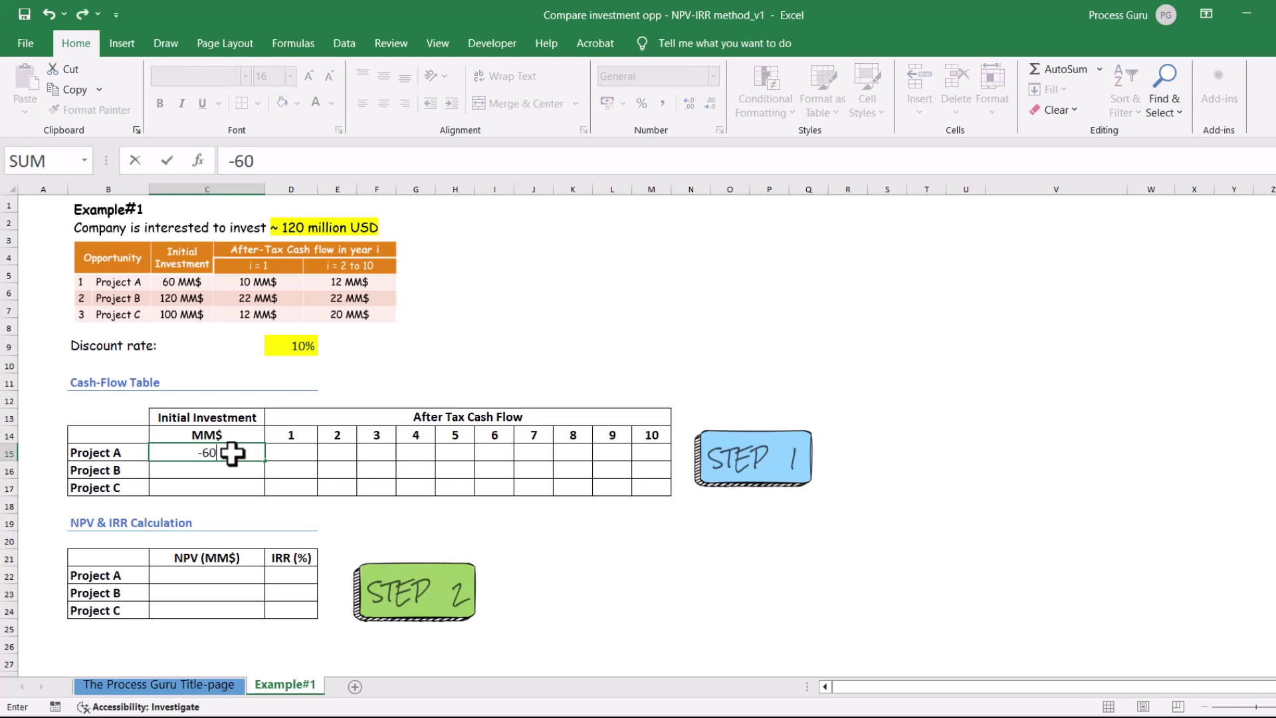
key(Return)
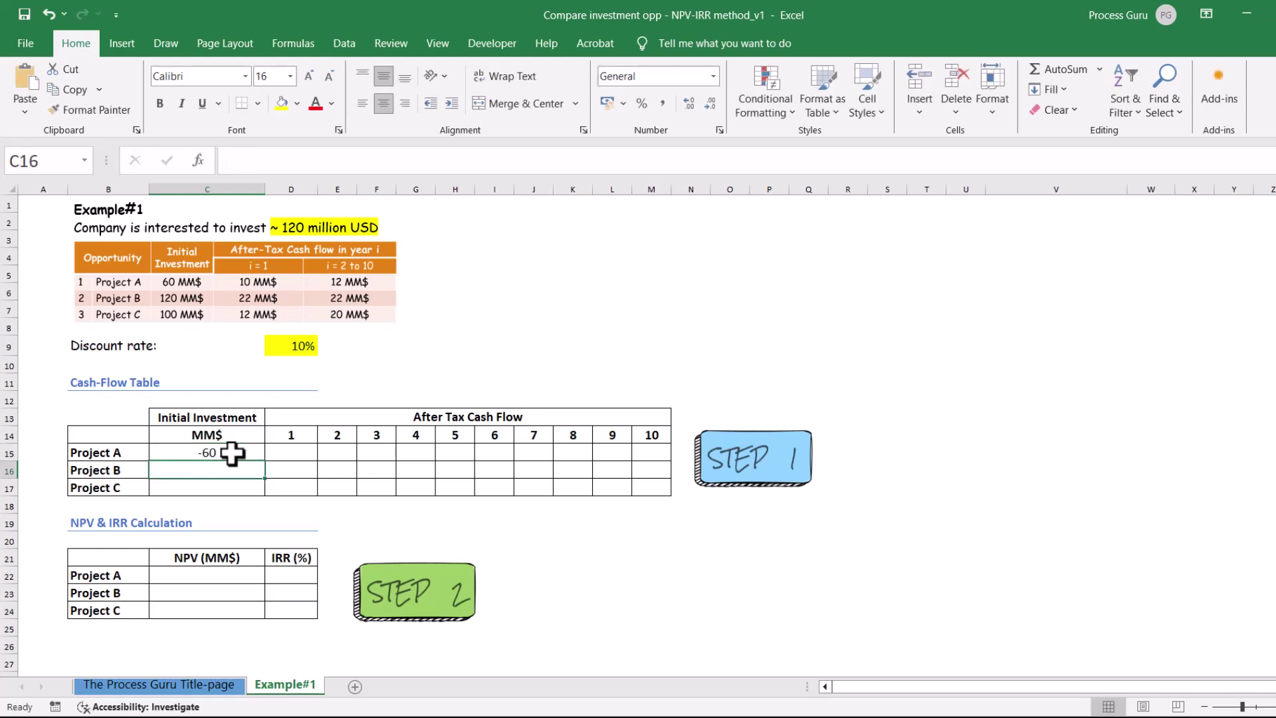
click(278, 454)
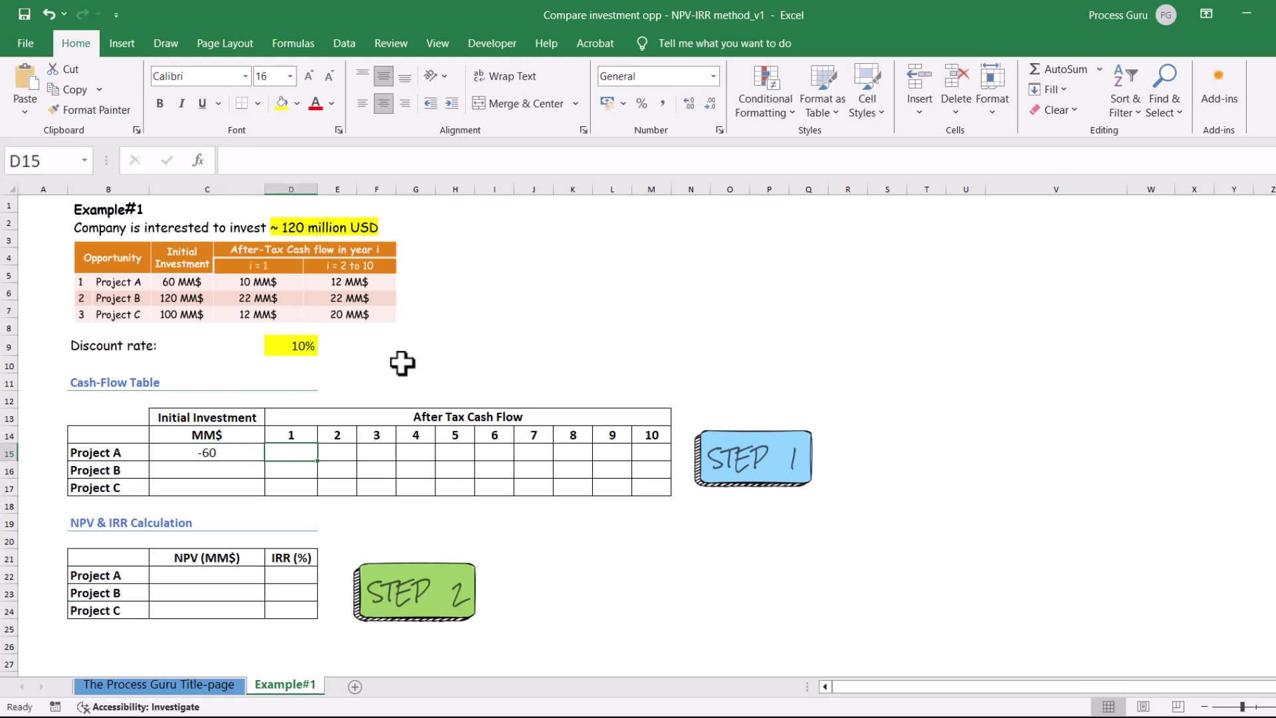
text(10)
key(Return)
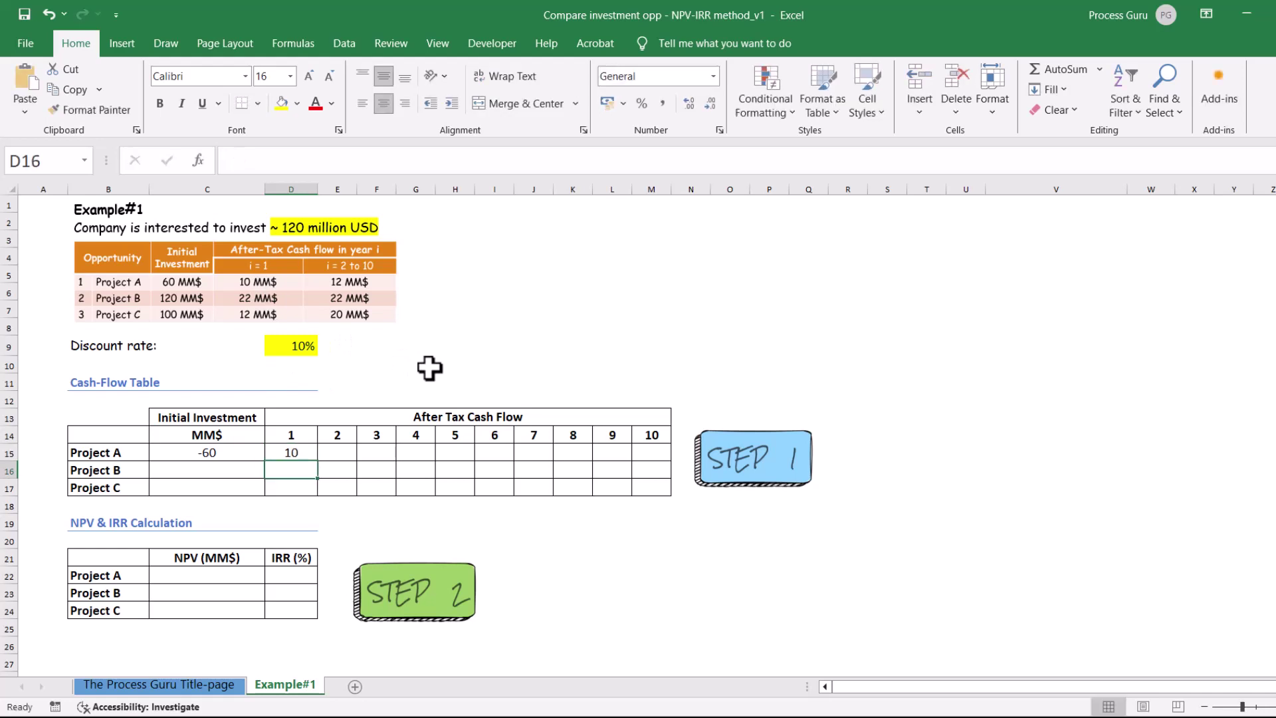
Enter 12 as Project A's year 2 cash flow and fill it across through year 10
click(341, 450)
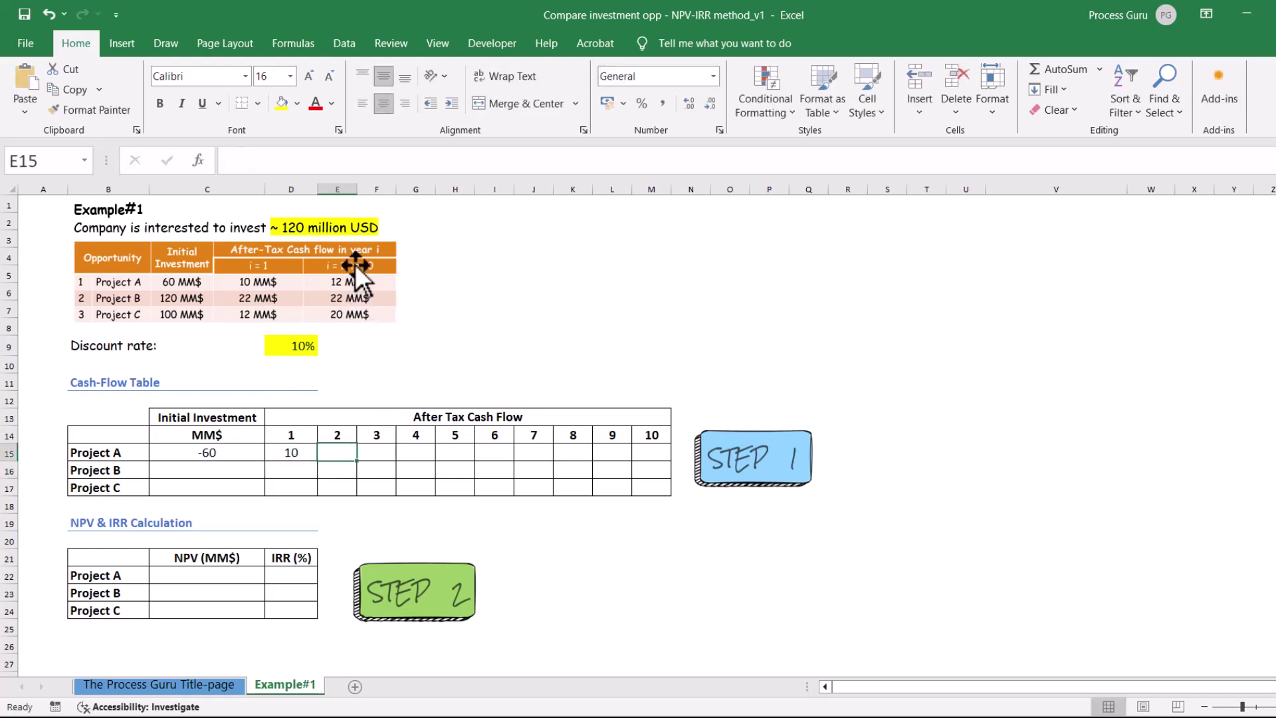
text(12)
key(Return)
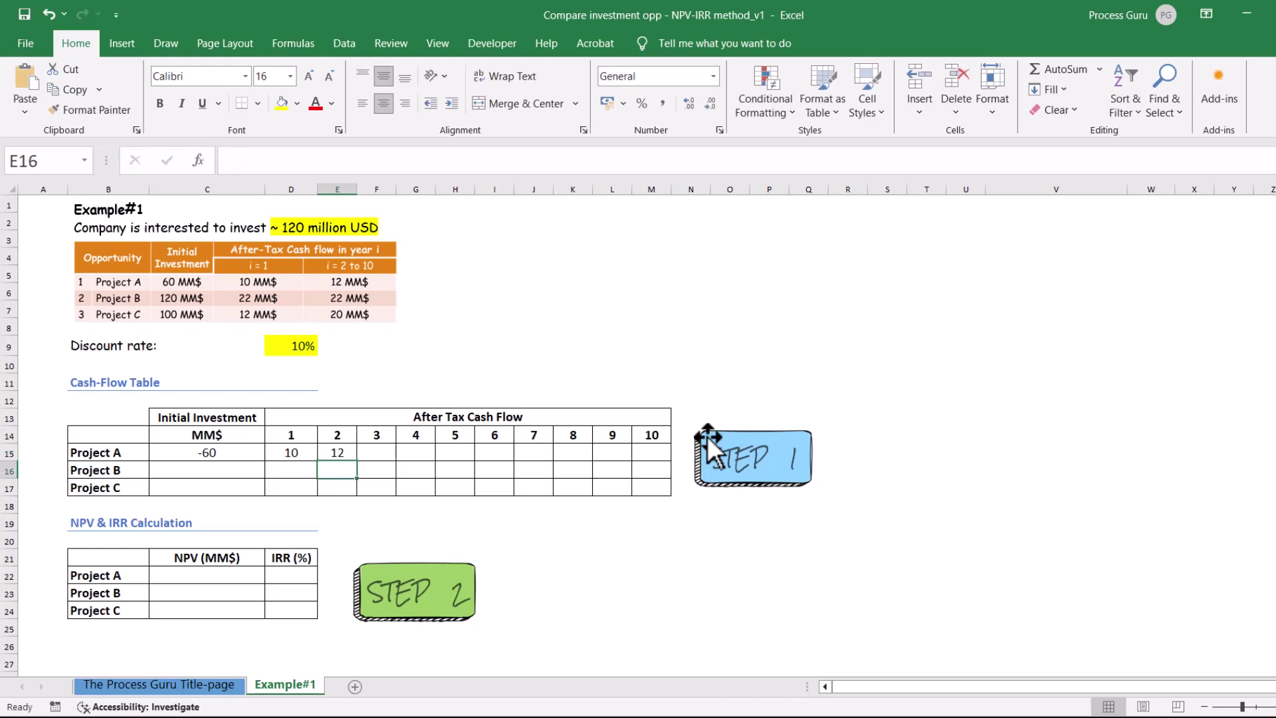
click(337, 455)
drag(354, 462, 685, 455)
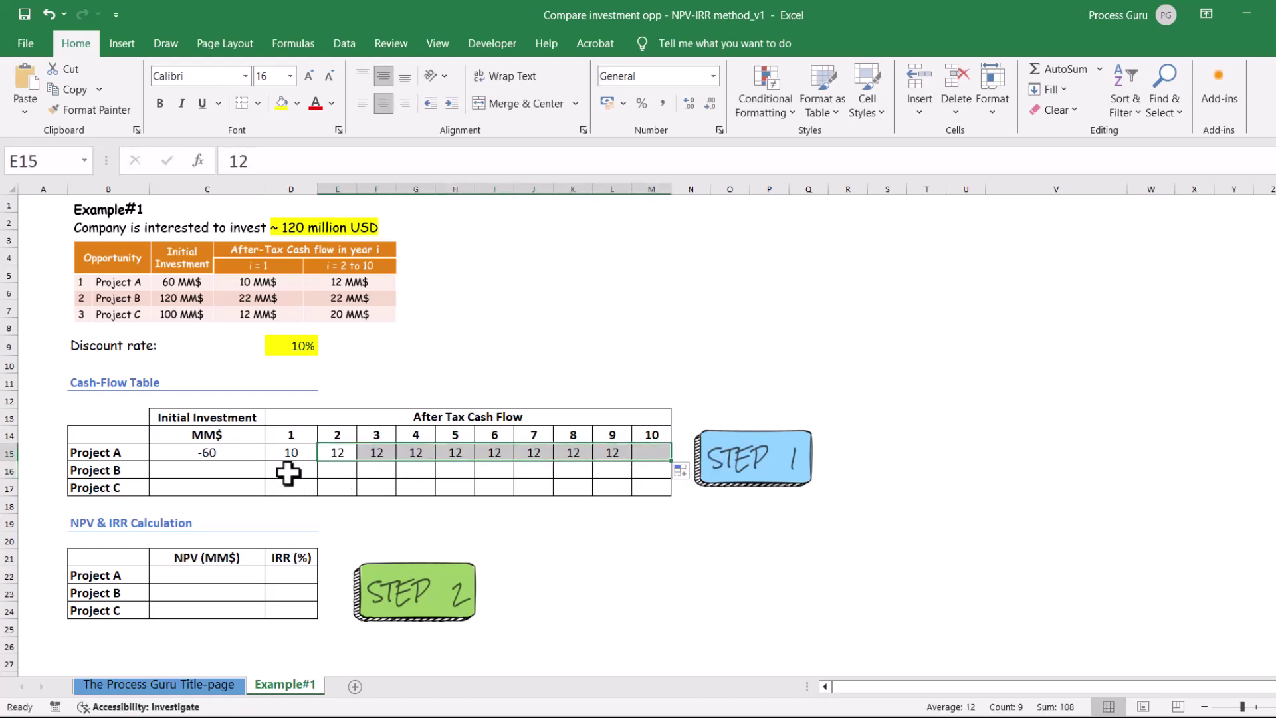
Enter Project B's initial investment as -120 and its cash flow as 22 for years 1 through 10
click(200, 472)
text(-120)
key(Tab)
text(22)
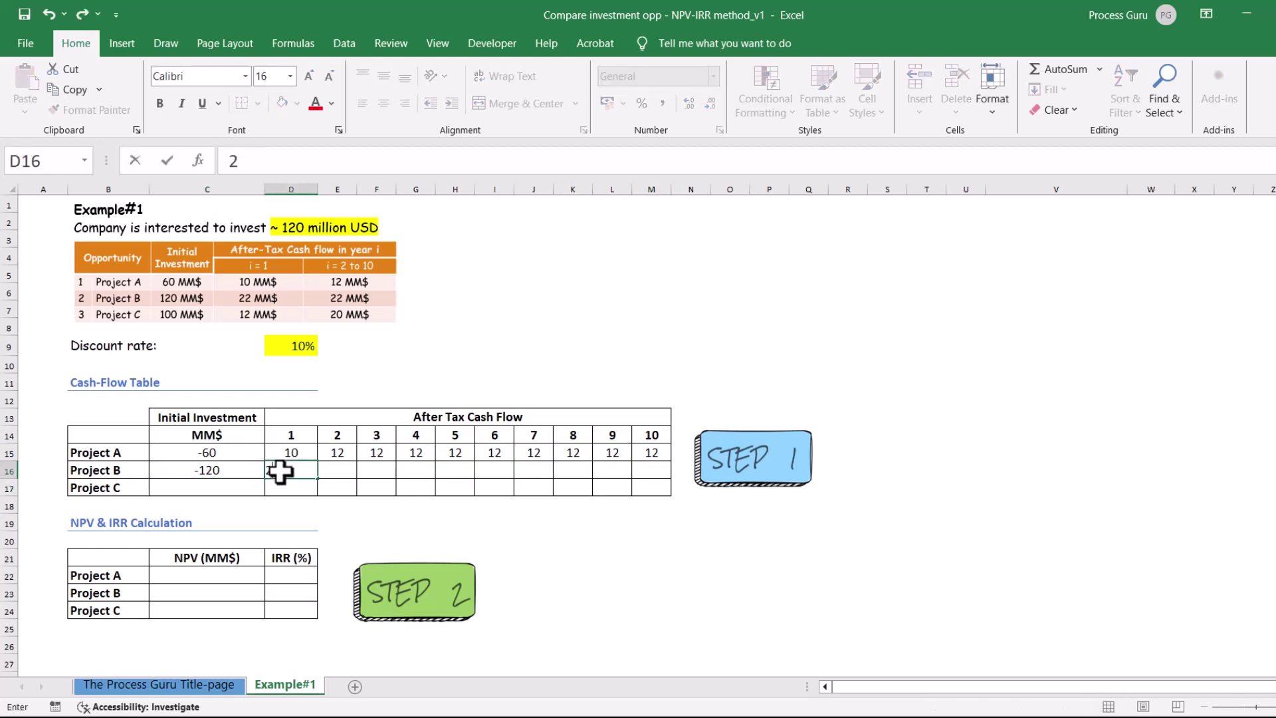
key(ctrl+Return)
drag(317, 479, 670, 474)
Enter Project C's cash flows: initial investment -100, year 1 as 12, and 20 for years 2 through 10
text(-100)
key(Tab)
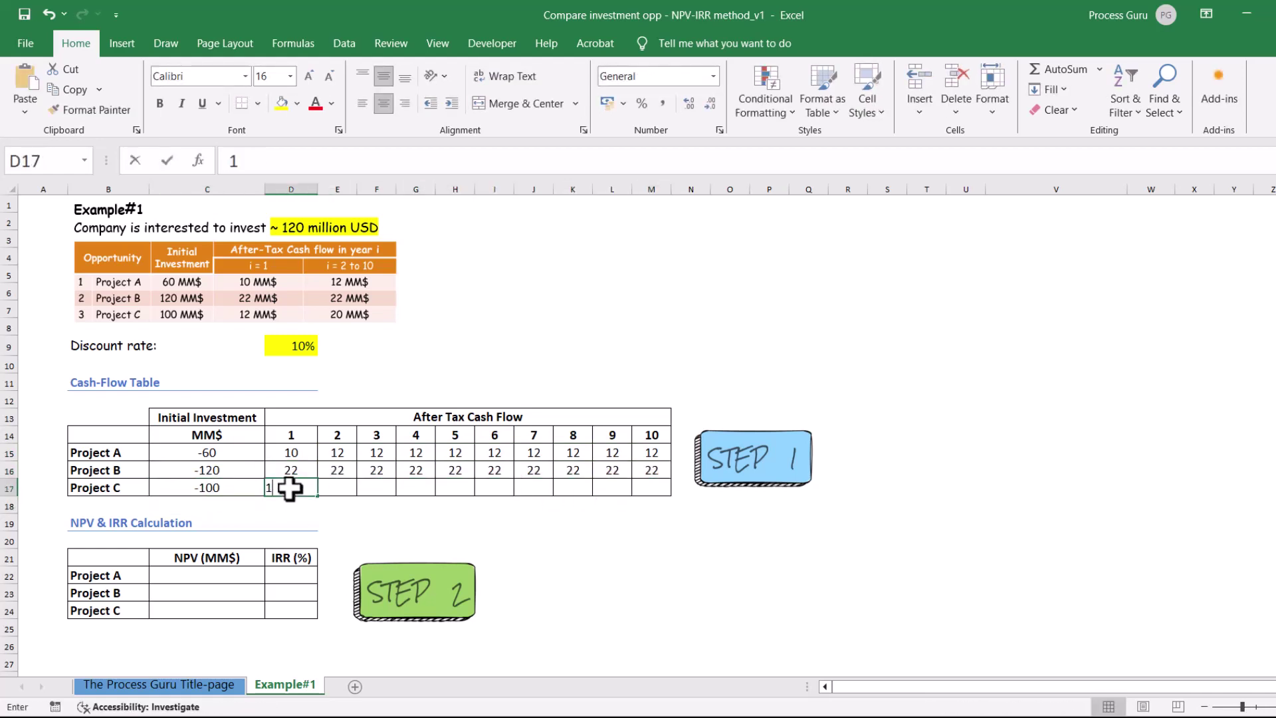
text(12)
key(Tab)
text(20)
key(Return)
click(336, 487)
drag(357, 496, 665, 493)
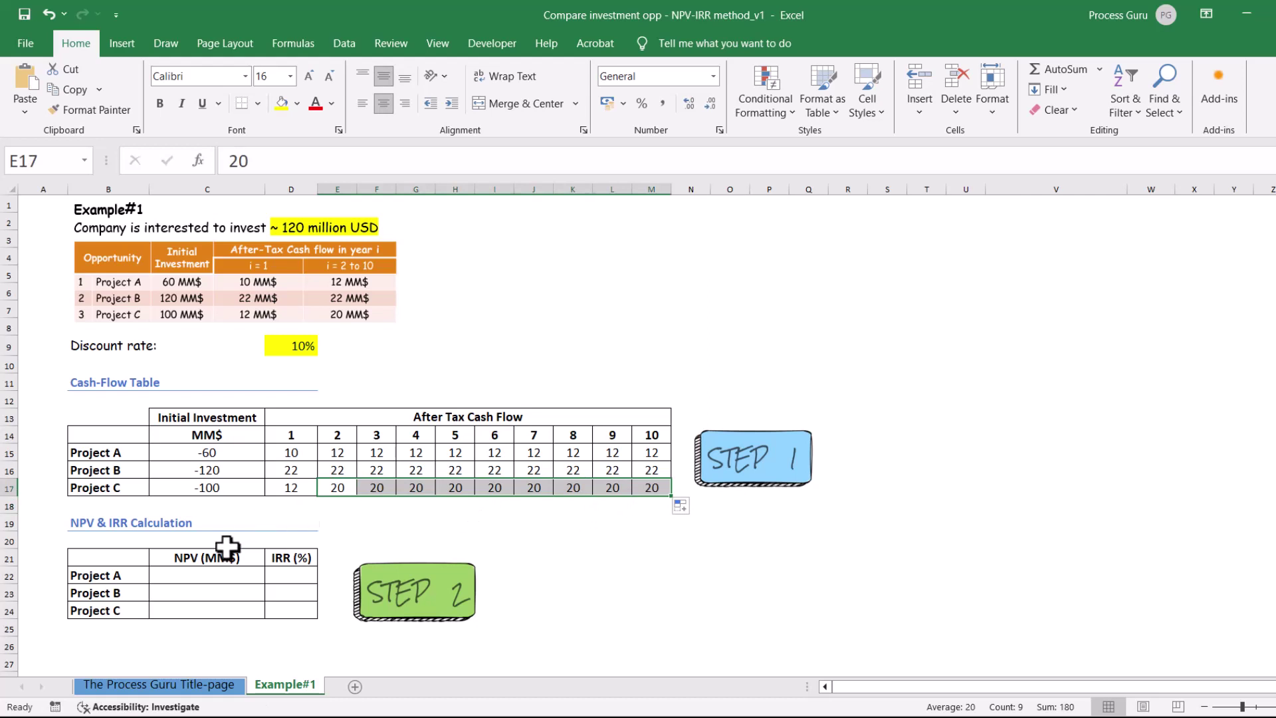
Calculate Project A's NPV in C22 with the formula =C15+NPV(D9,D15:M15)
click(181, 579)
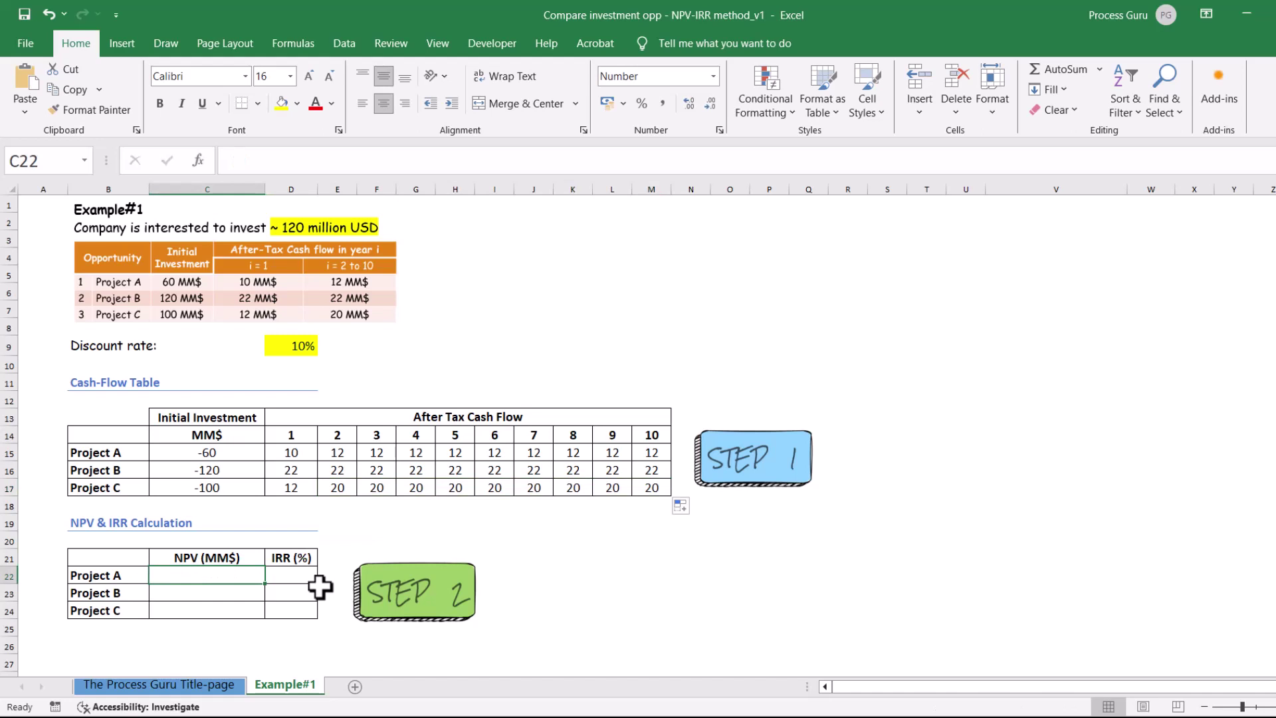
text(=)
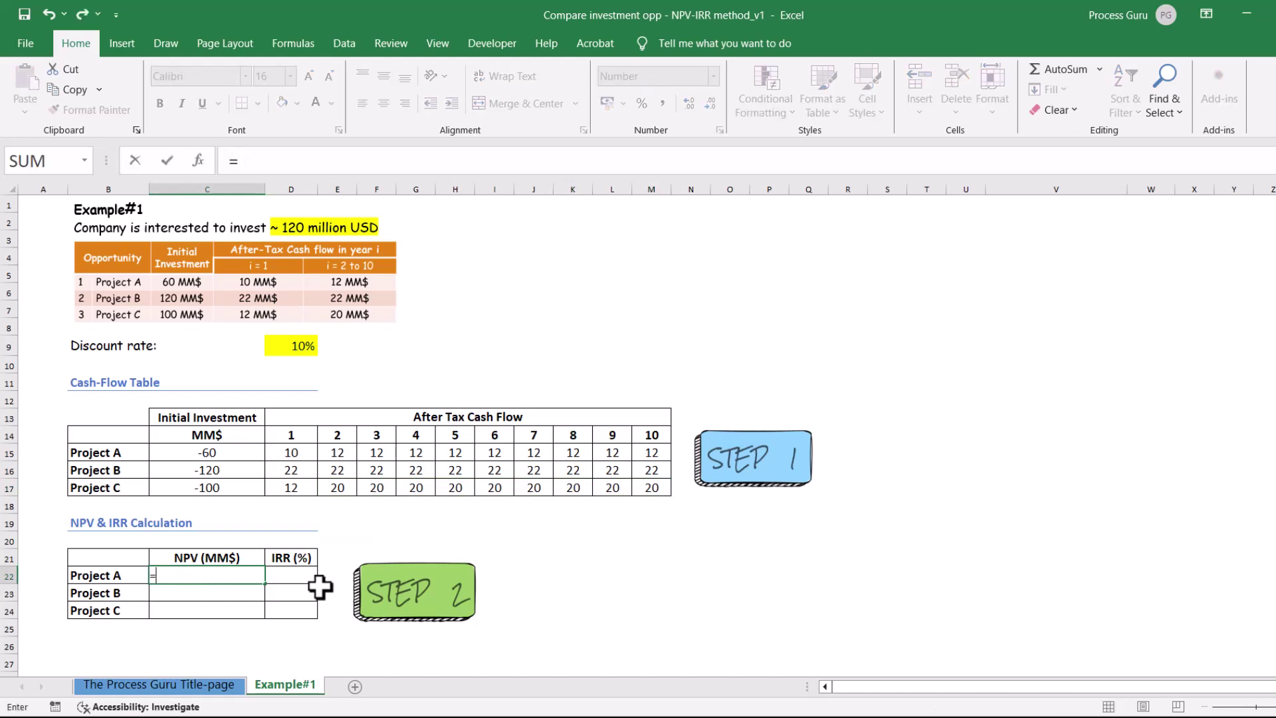
click(194, 453)
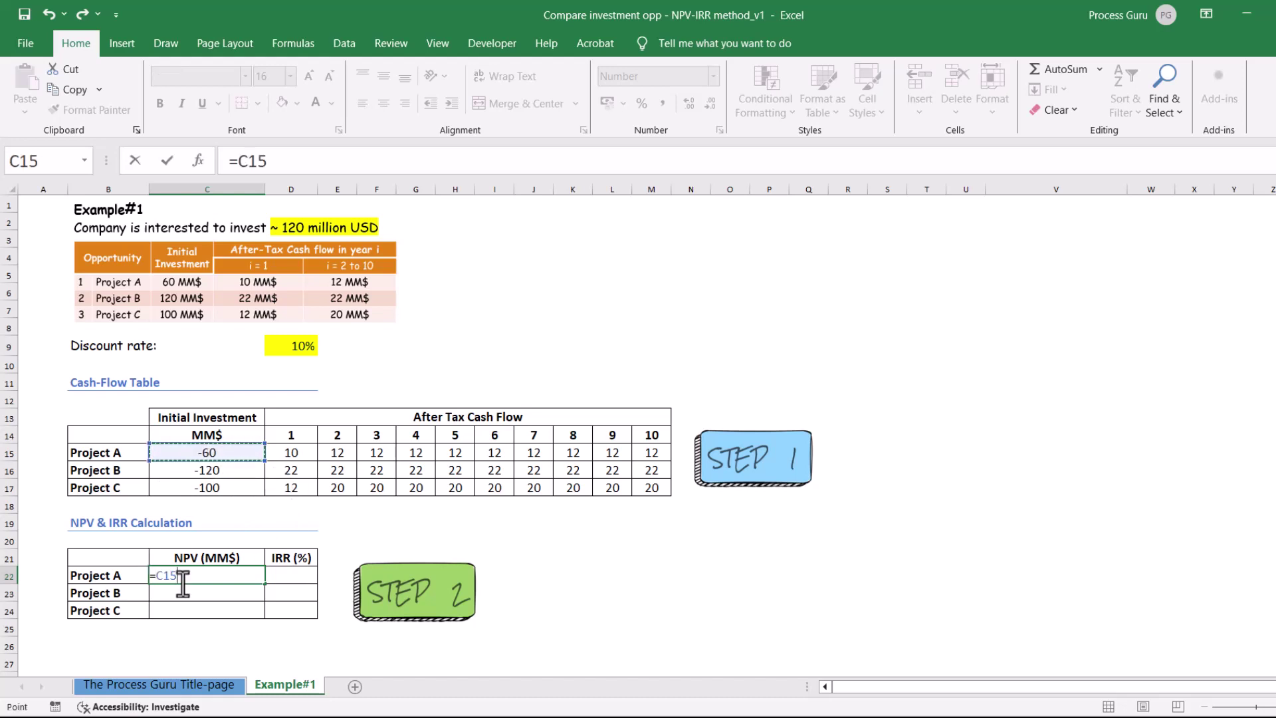
text(+)
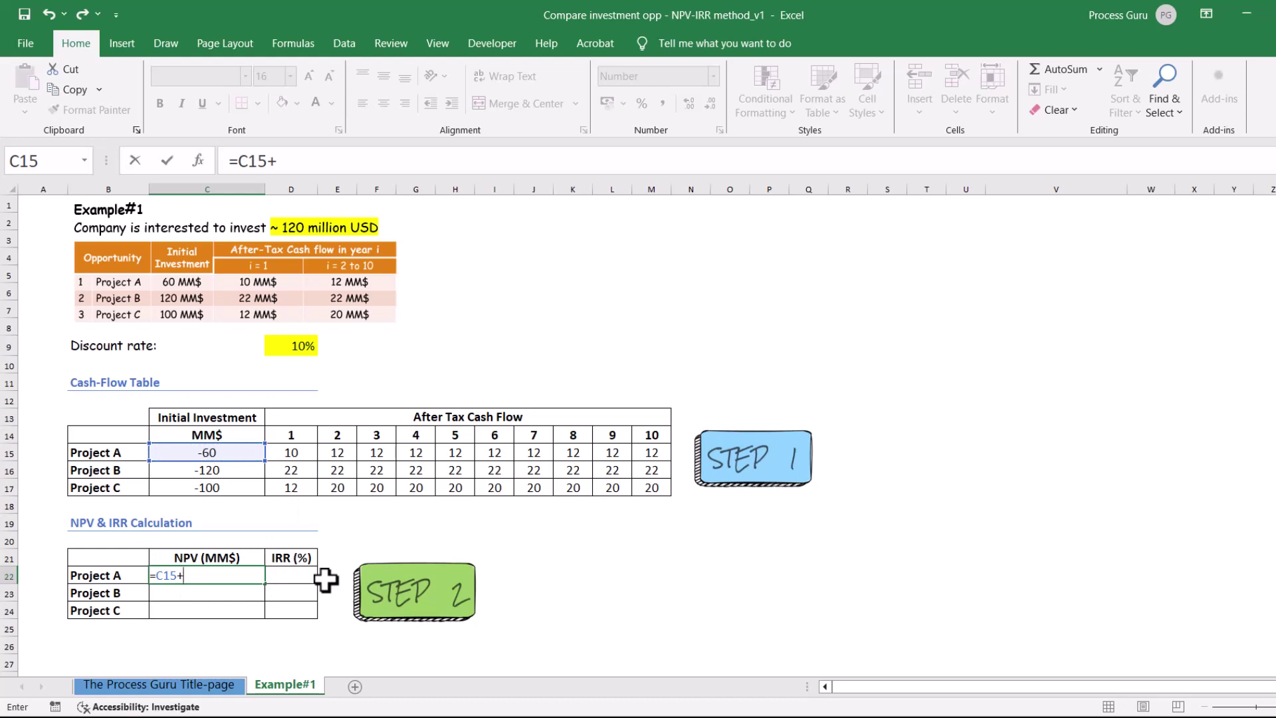
text(NPV()
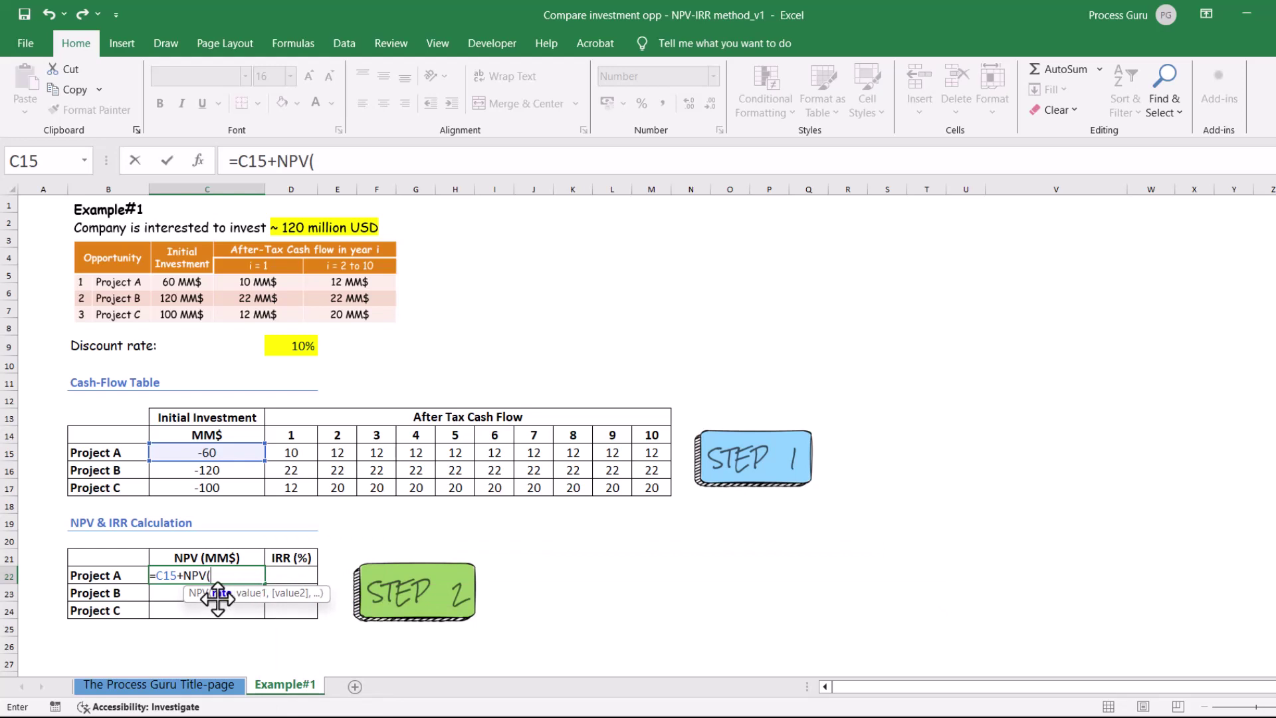
click(297, 342)
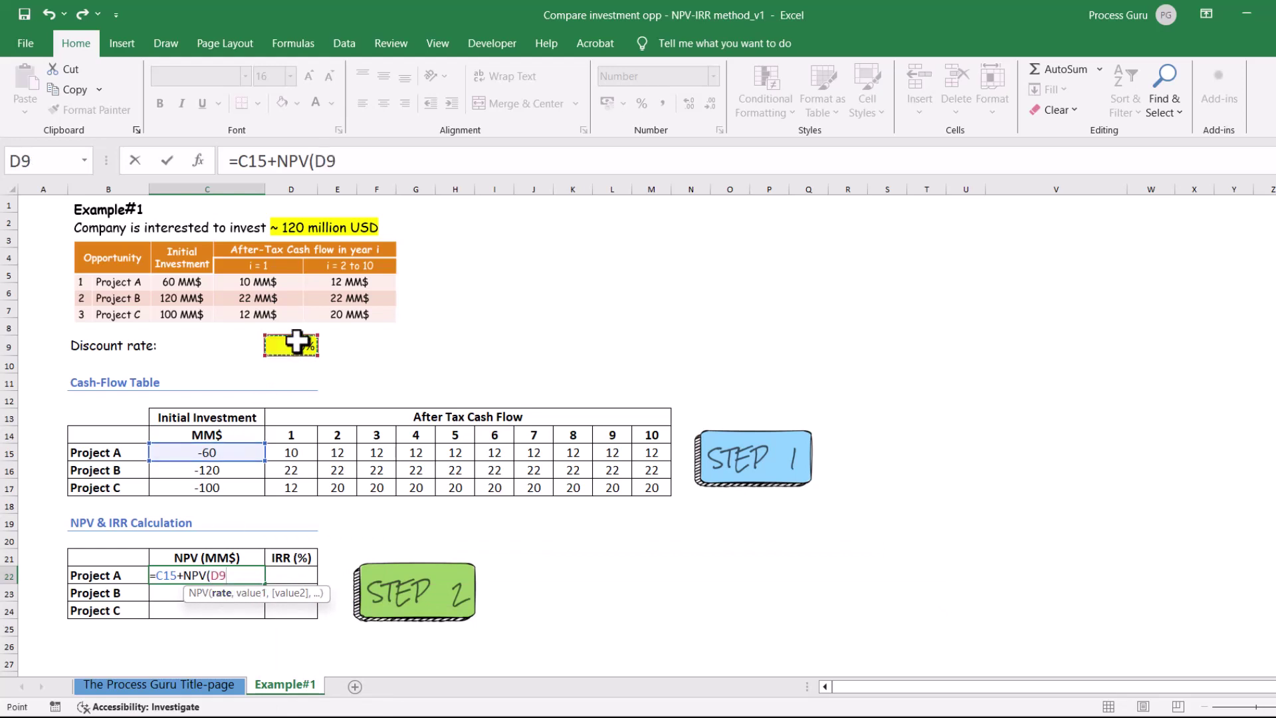
text(,)
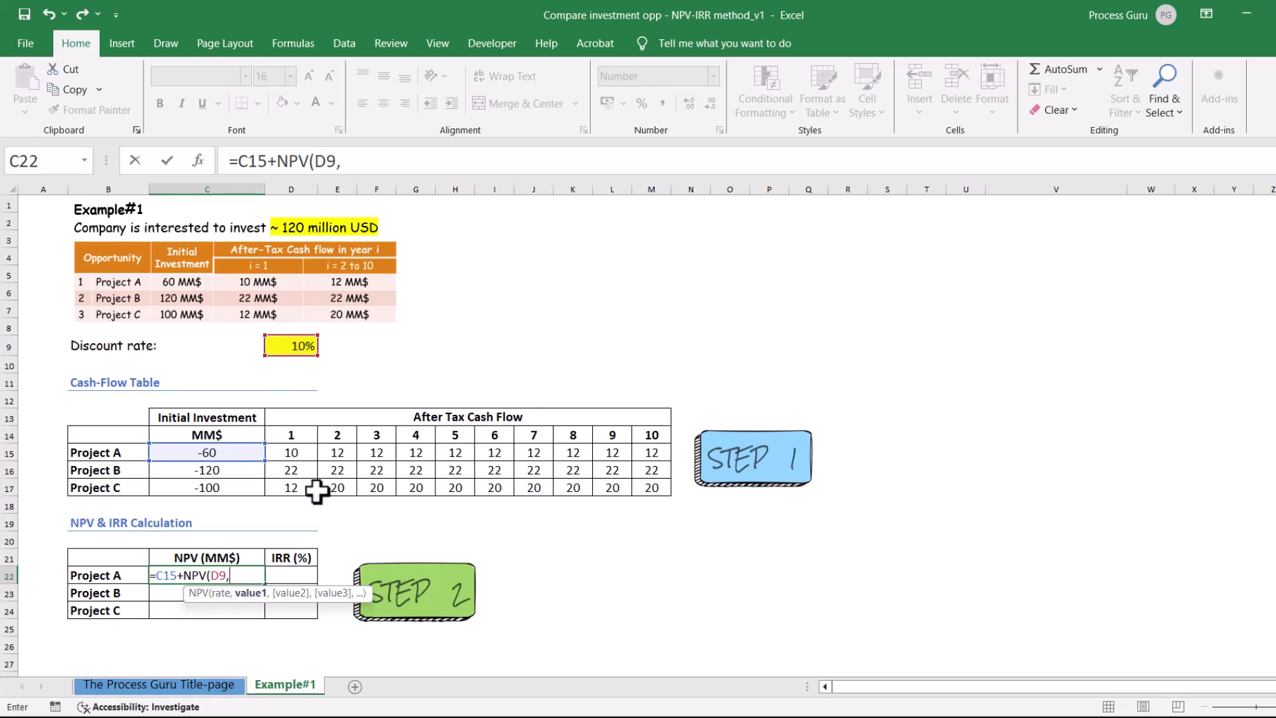
drag(291, 453, 652, 450)
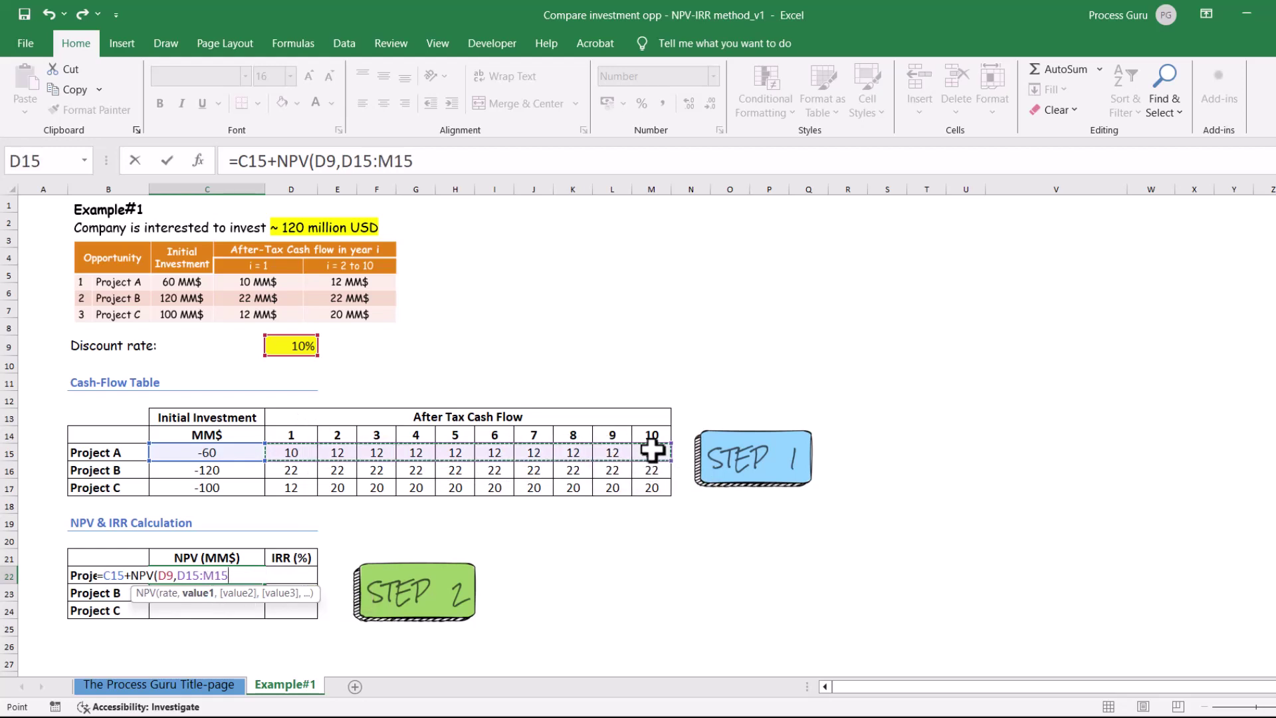
key(Return)
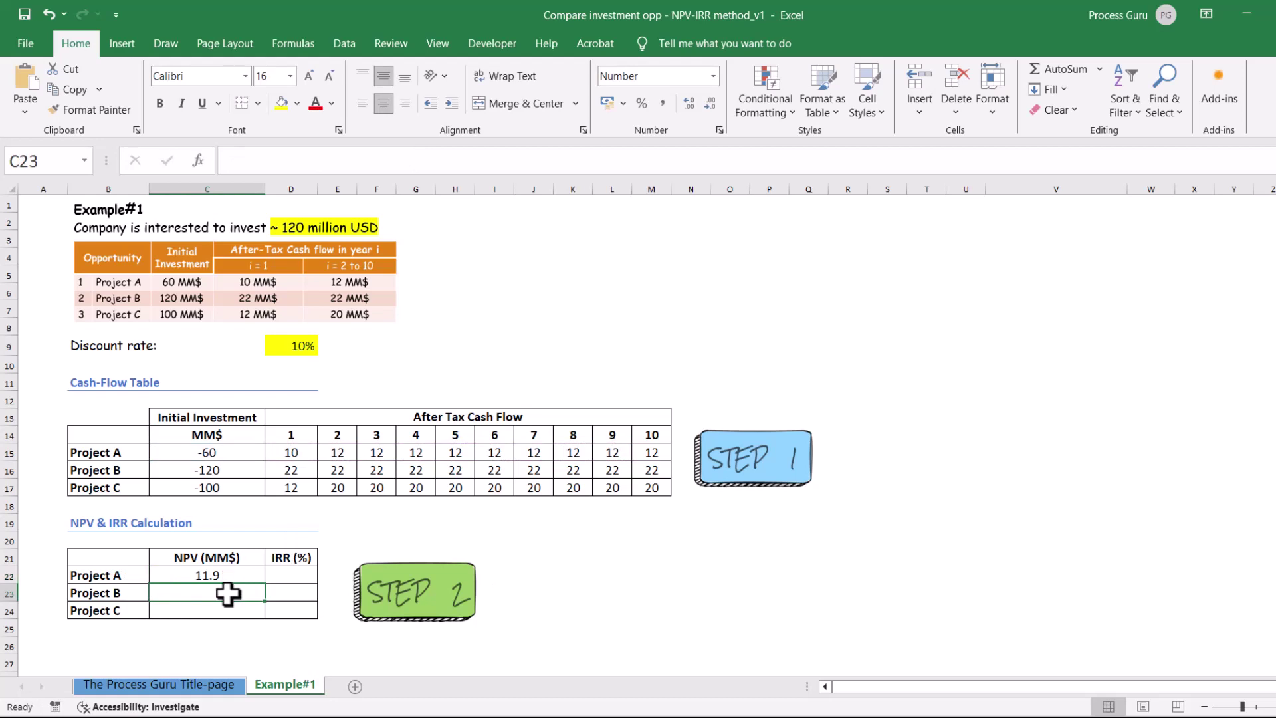
Calculate Project B's NPV in C23 by adding its initial investment C16 to NPV(D9,D16:M16)
text(=)
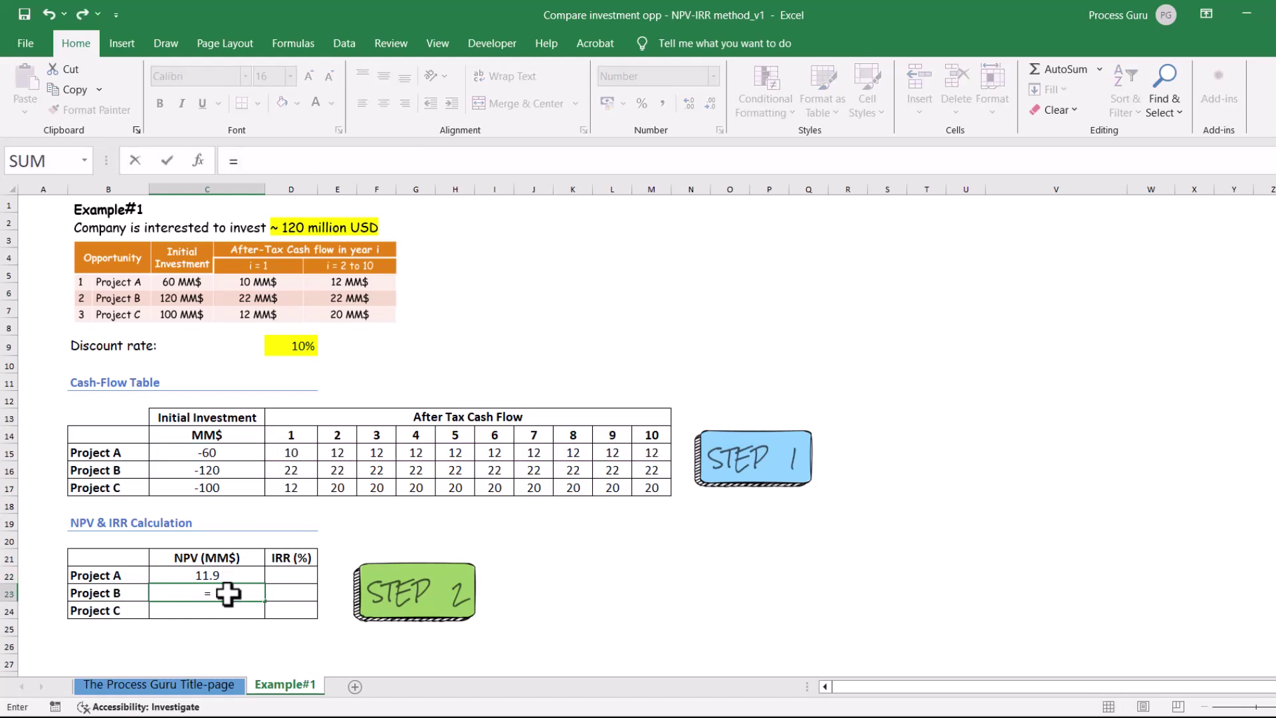
click(221, 469)
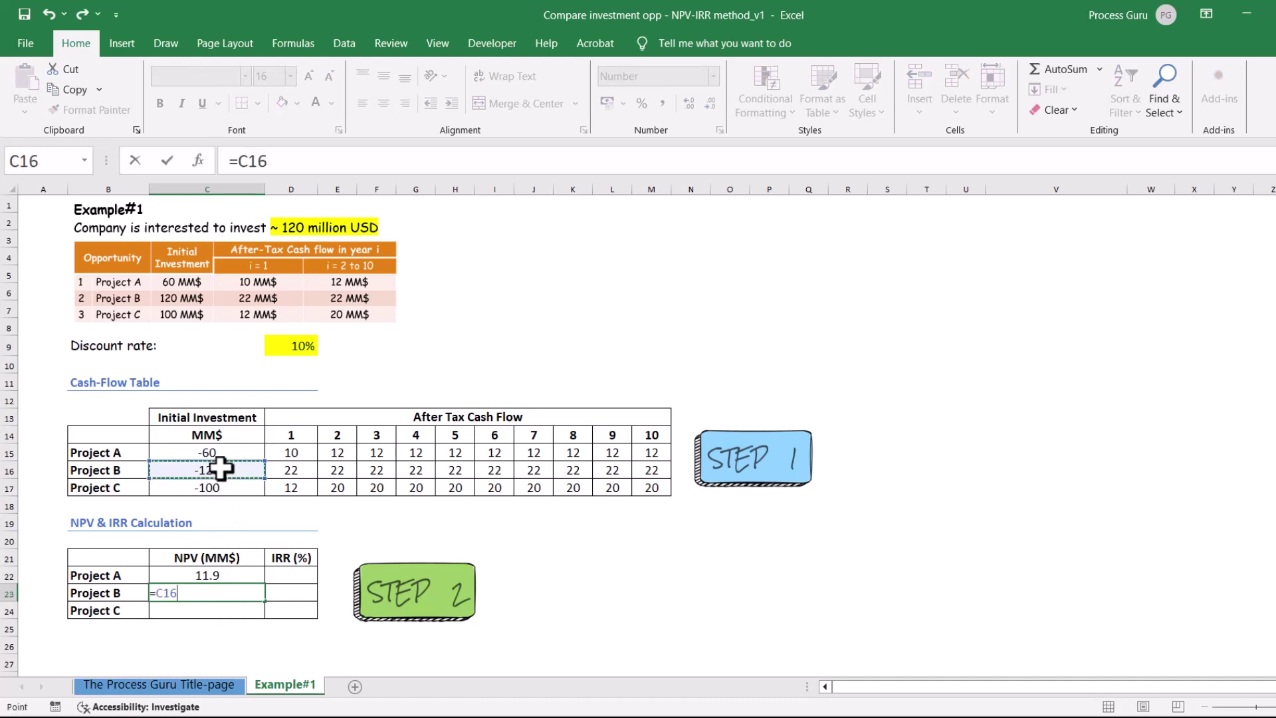
text(+NPV()
click(292, 346)
text(,)
drag(291, 470, 648, 471)
key(Return)
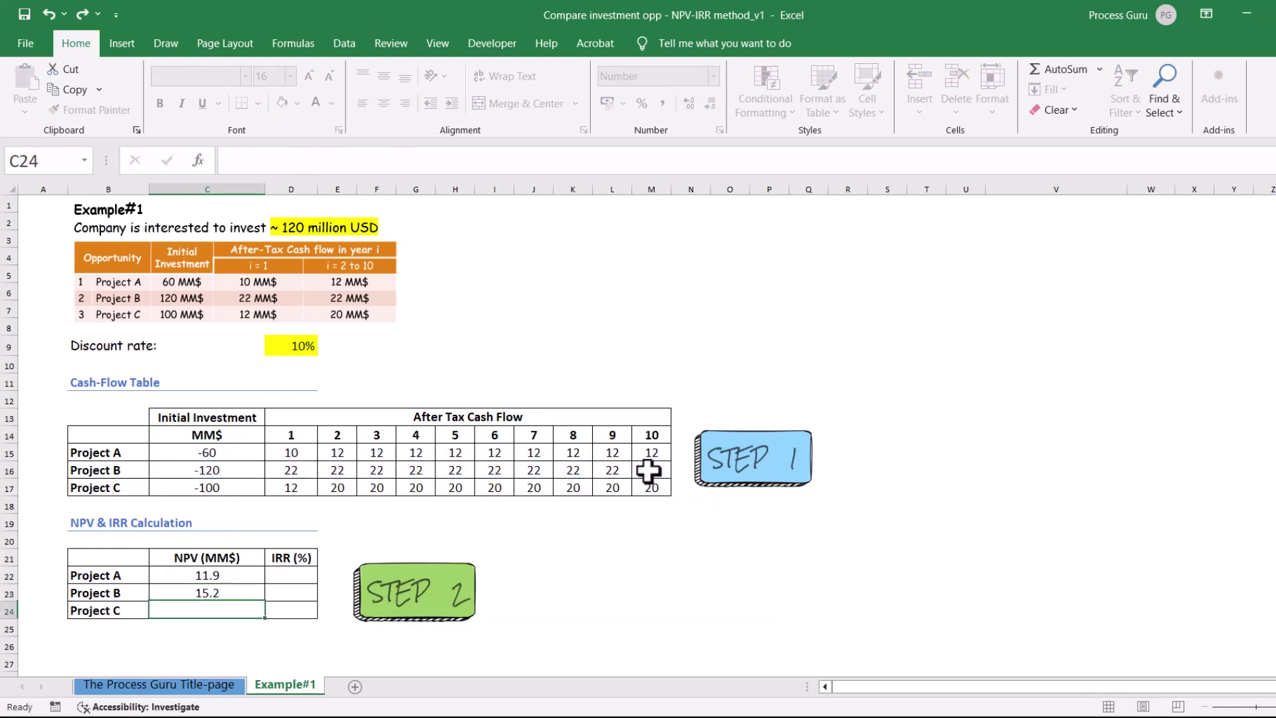
Calculate Project C's NPV in C24 by adding its initial investment C17 to NPV(D9,D17:M17)
text(=)
click(191, 487)
text(+npv)
key(Tab)
click(293, 346)
text(,)
drag(291, 487, 651, 489)
key(Return)
Calculate Project A's IRR in D22 from C15:M15 with a guess of 0.1
click(286, 576)
text(=)
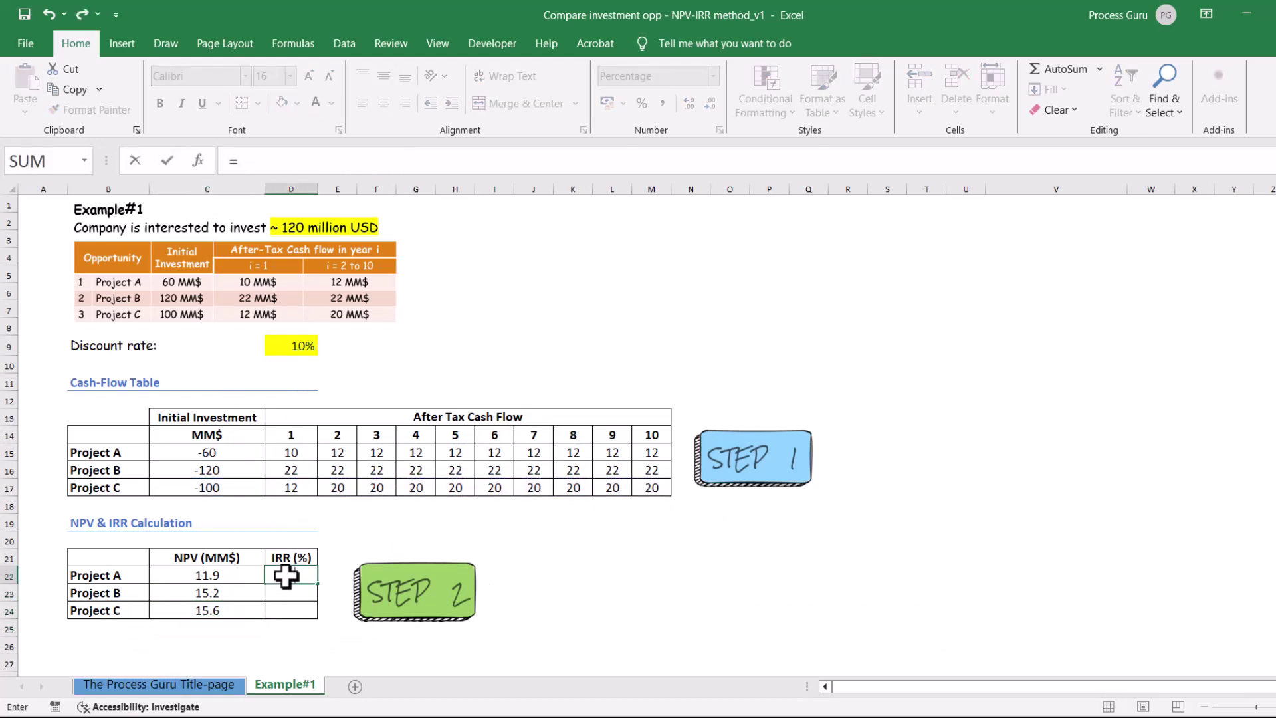
text(IRR)
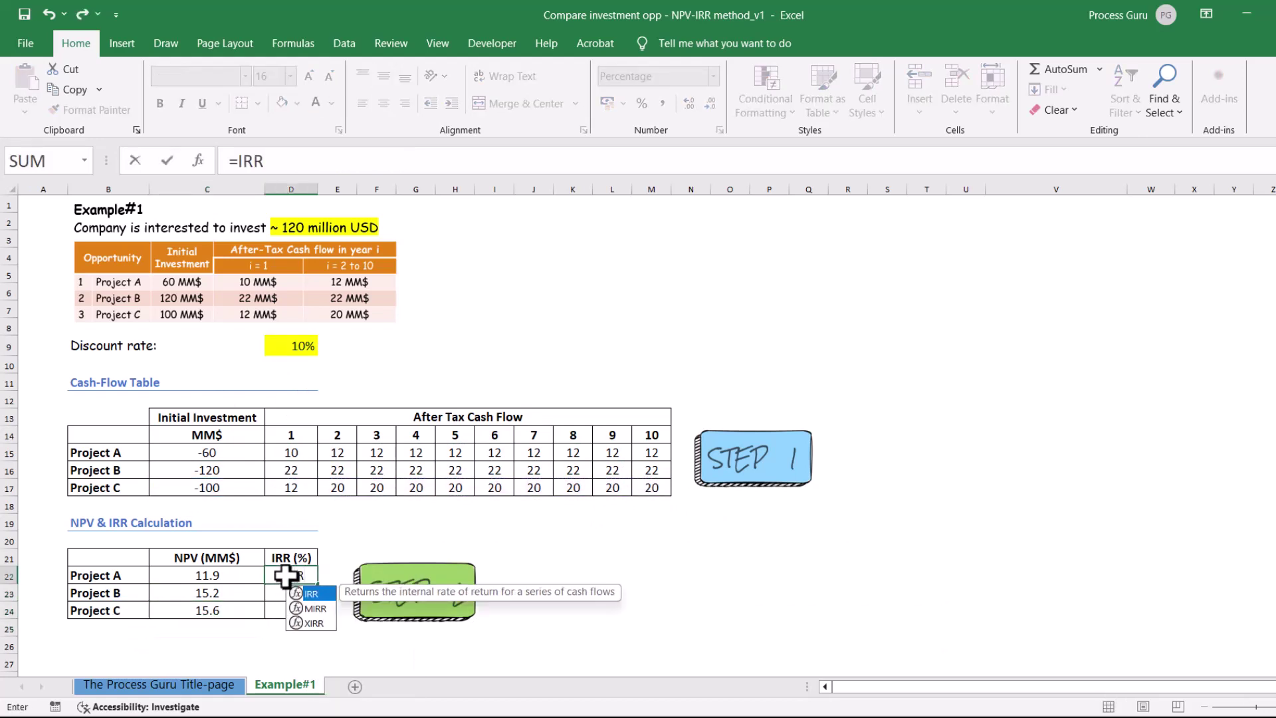
key(Tab)
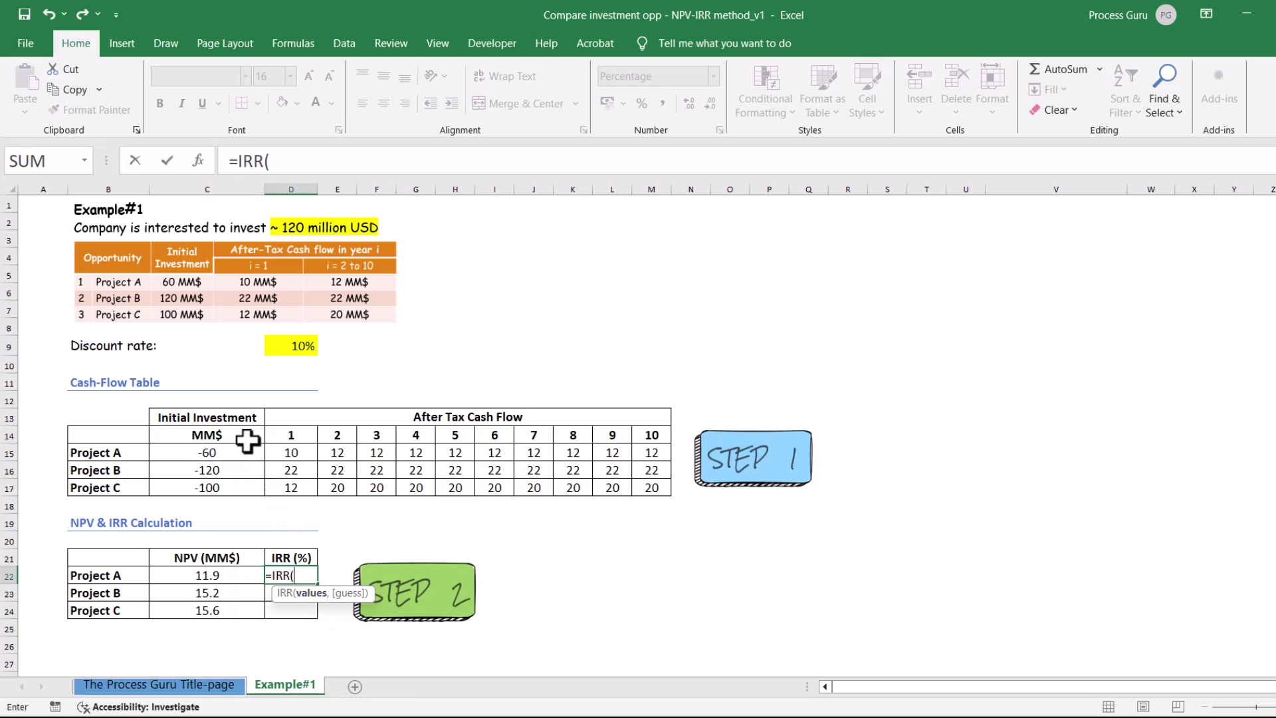
click(207, 452)
drag(207, 452, 654, 454)
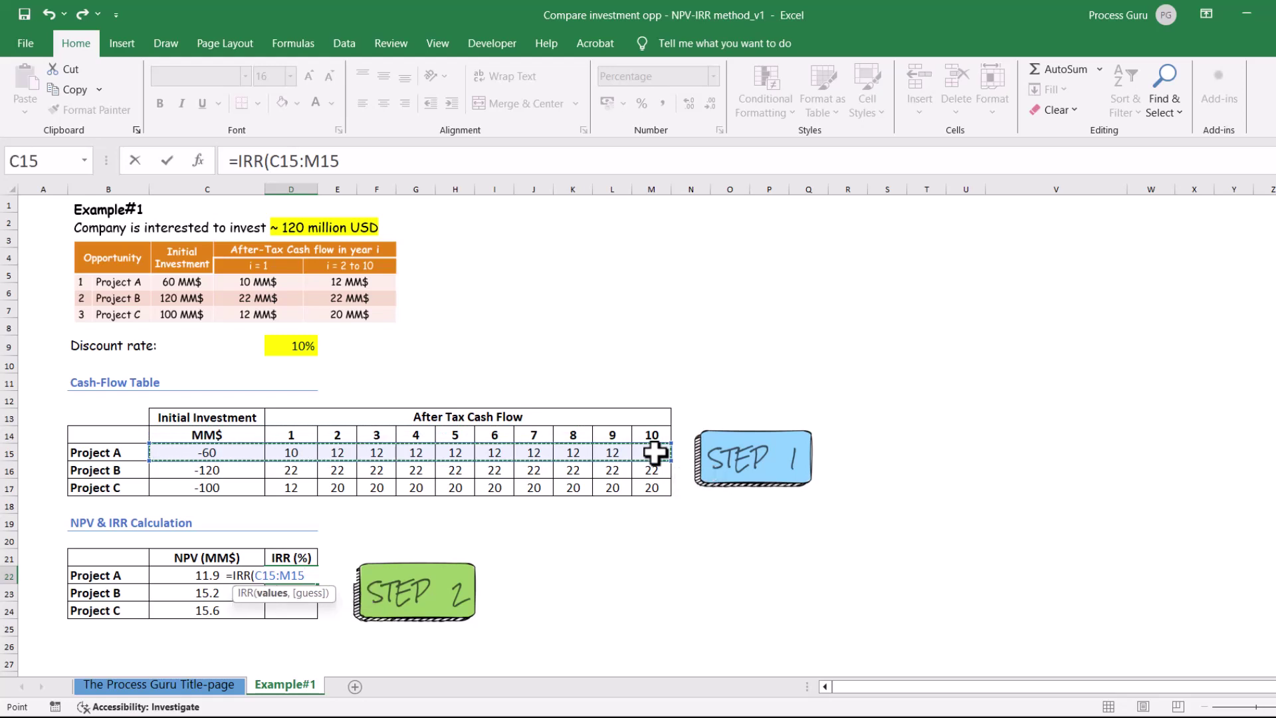
text(,0.1)
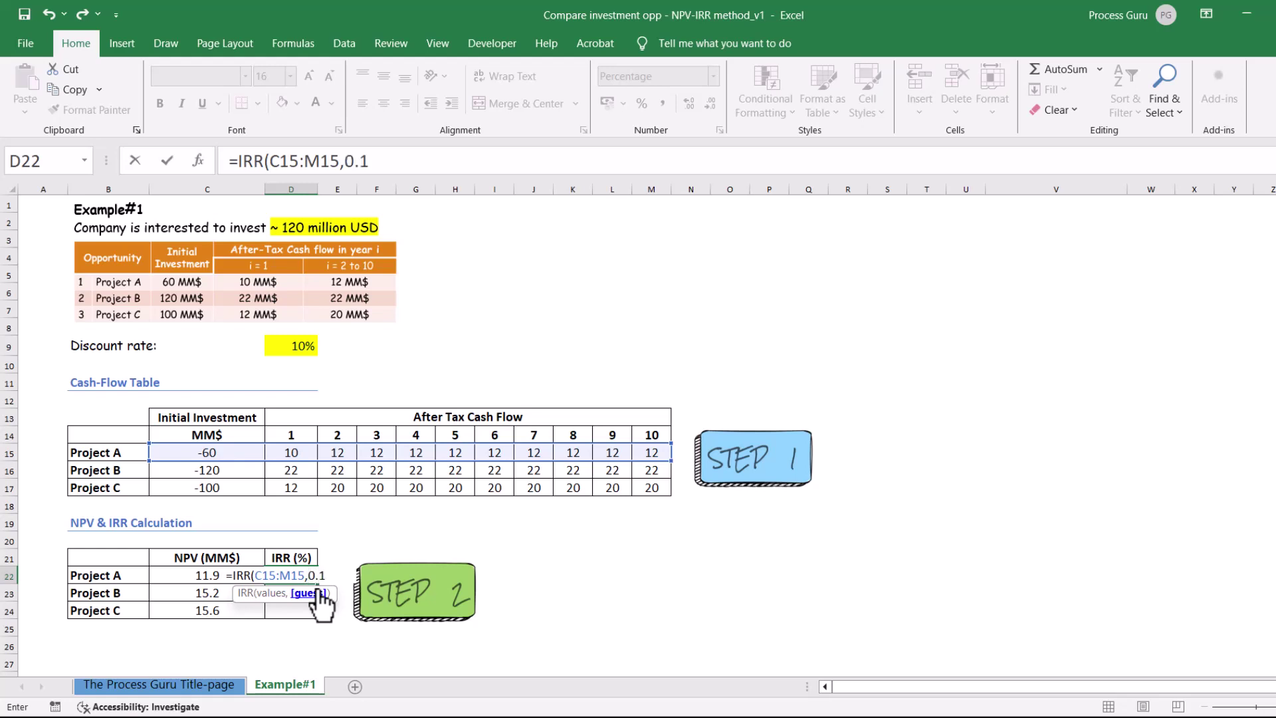
key(Return)
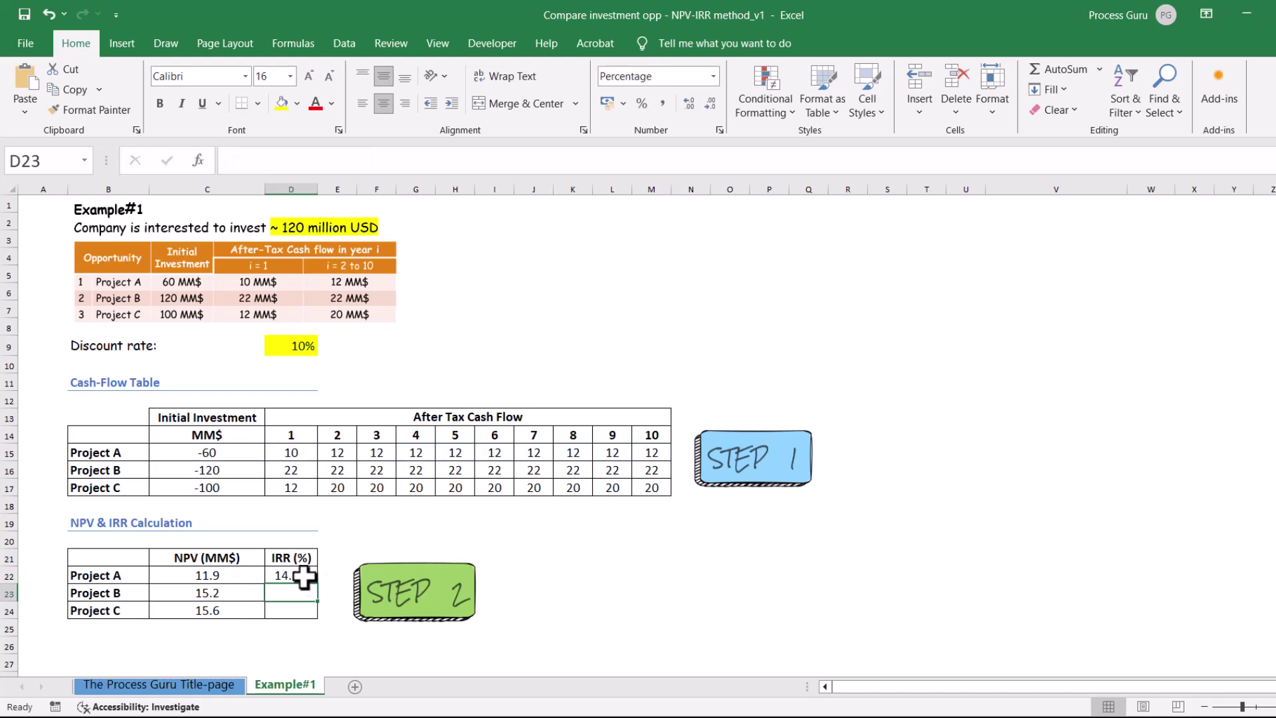
Reopen Project A's IRR formula in D22 and check its guess argument
click(303, 576)
double_click(304, 576)
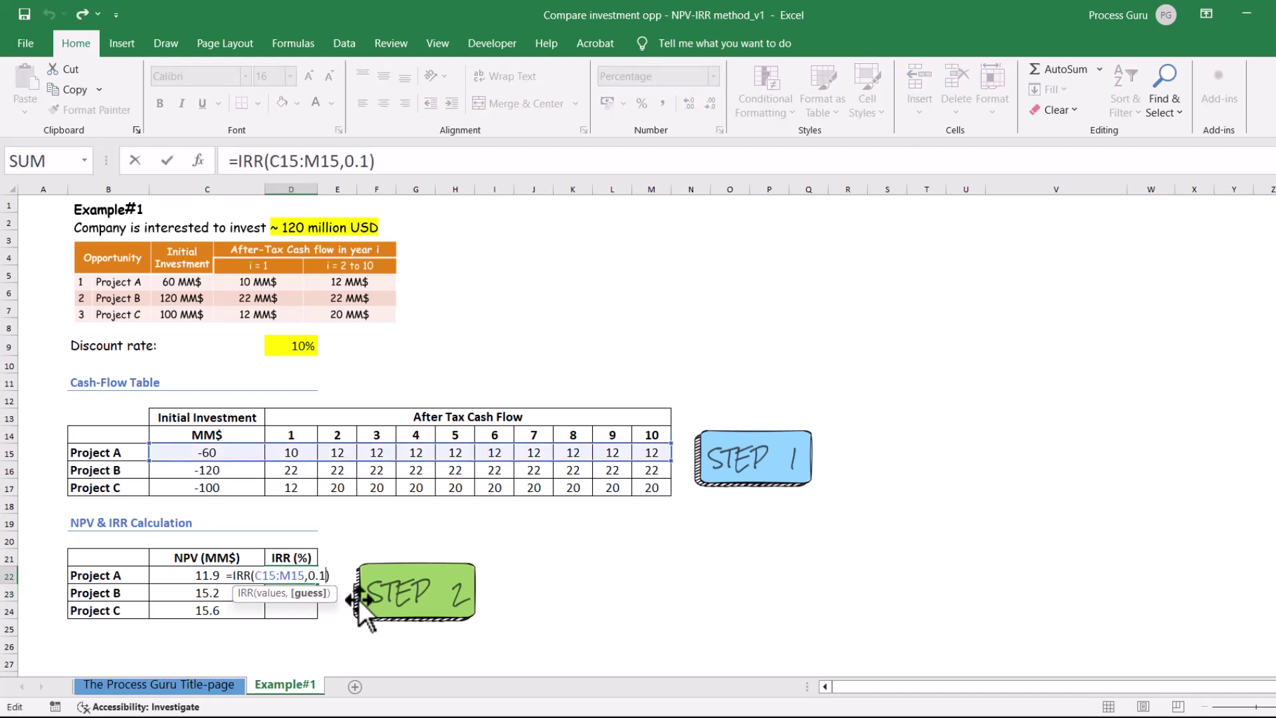
text(3)
key(Return)
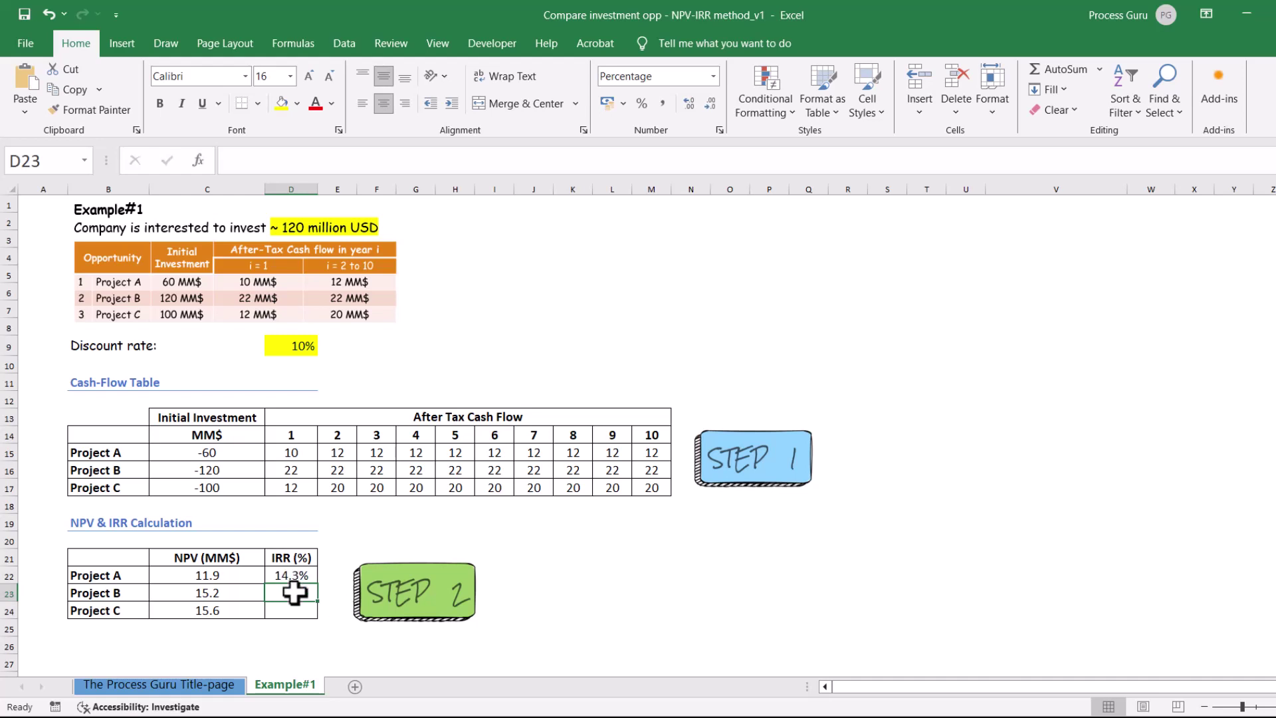
Calculate Project B's IRR in D23 with the formula =IRR(C16:M16,0.1)
text(=IRR()
drag(220, 470, 649, 469)
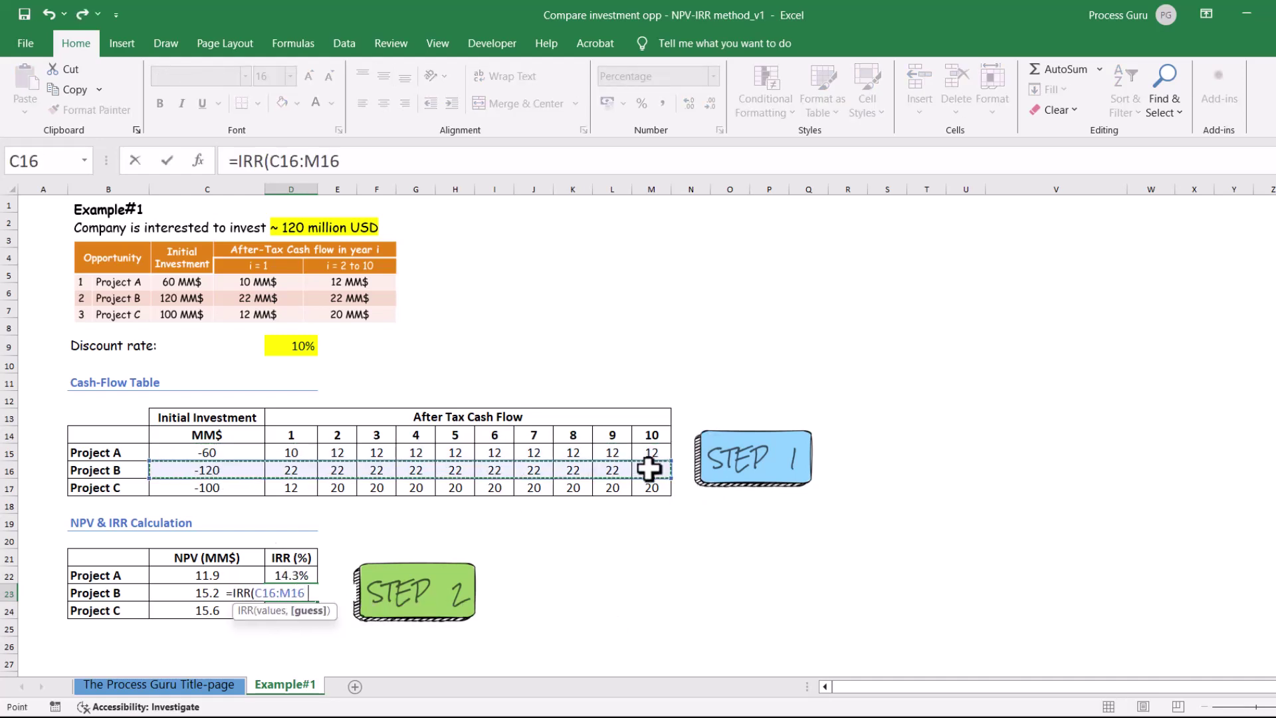
text(,0.1))
key(Return)
Calculate Project C's IRR in D24 with the formula =IRR(C17:M17,0.1)
text(=IRR()
drag(205, 487, 659, 489)
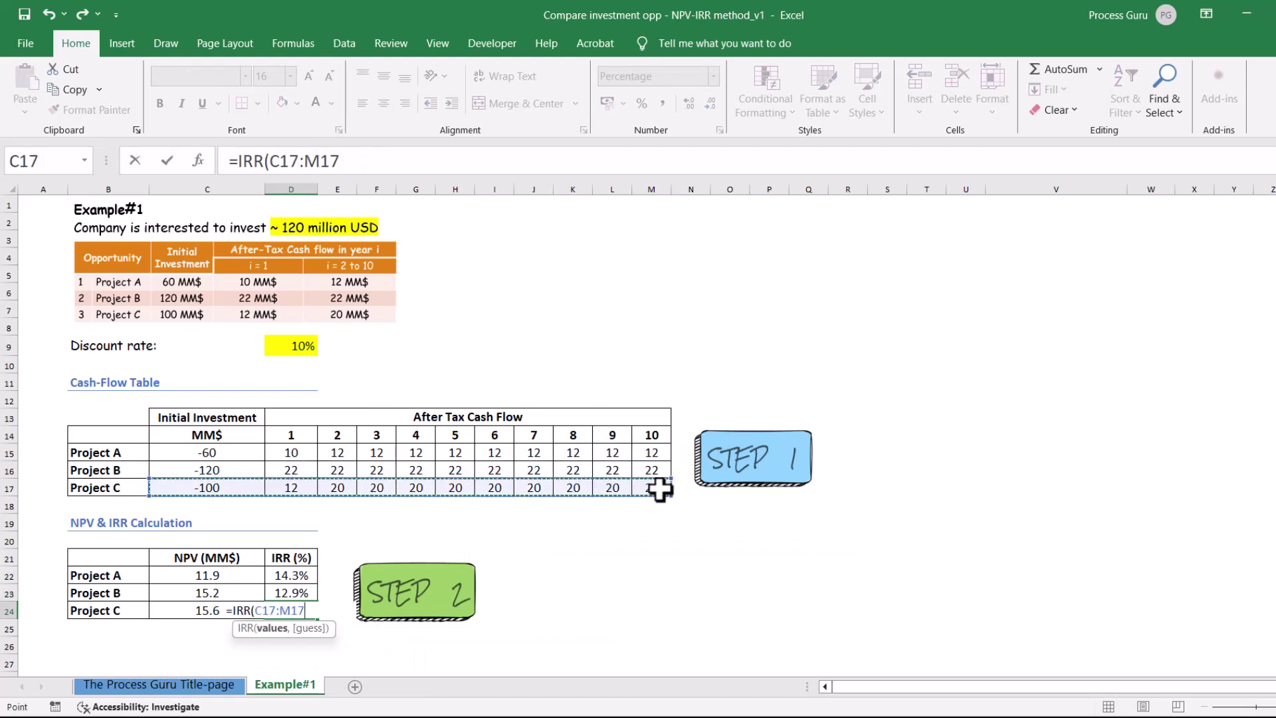
text(,0.1))
key(Return)
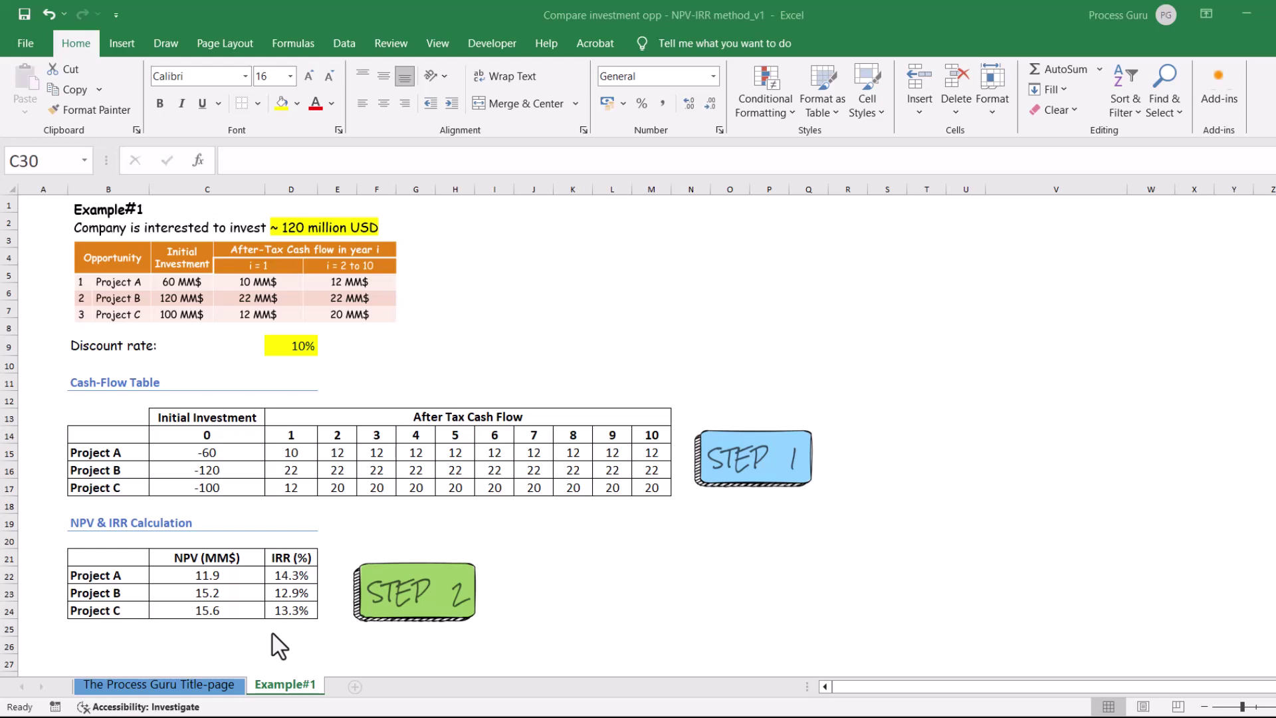
scroll(272, 633, down, 4)
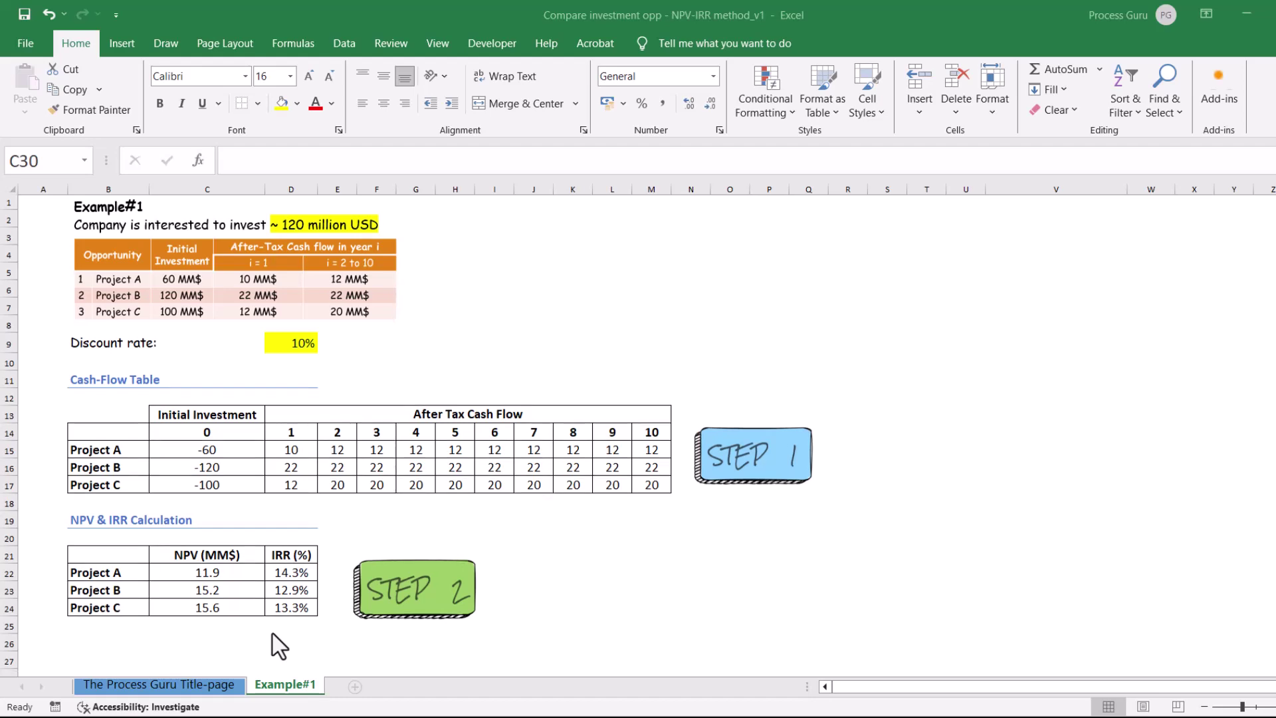
Enter the bold label "Discount Rate" in B32 under the NPV & IRR Manual Calculation heading
scroll(272, 633, down, 1)
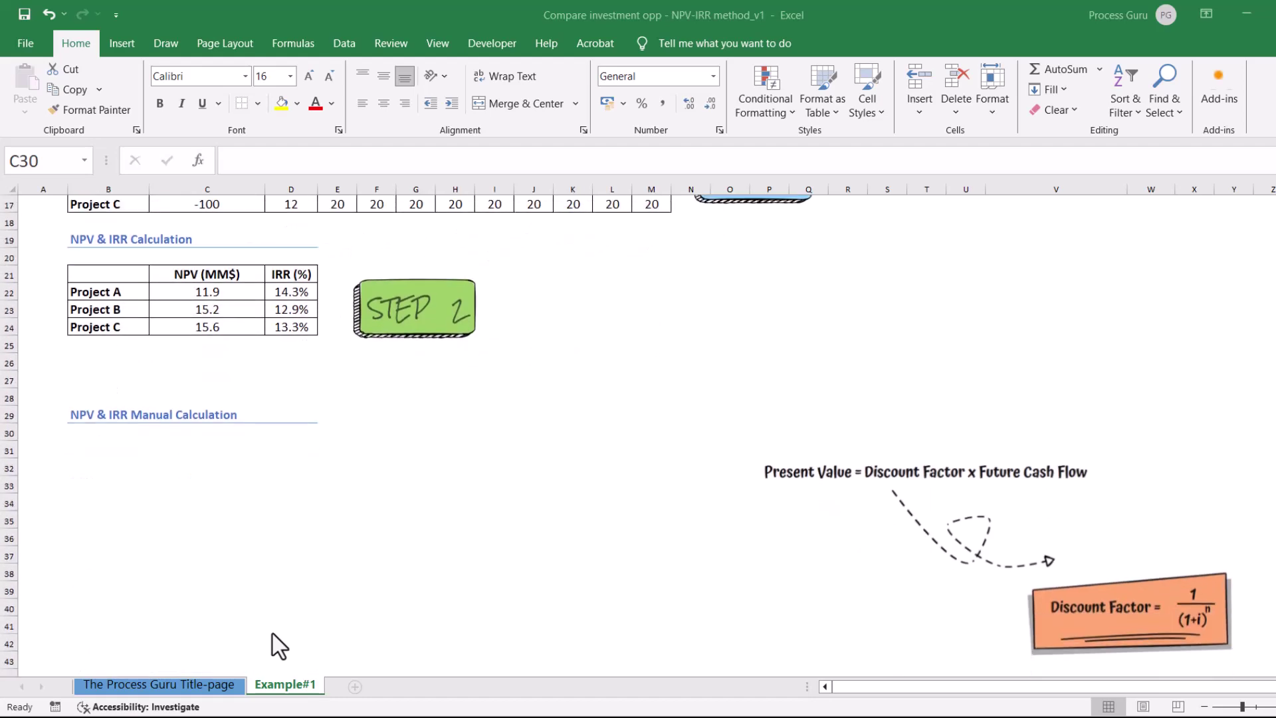
scroll(273, 633, down, 1)
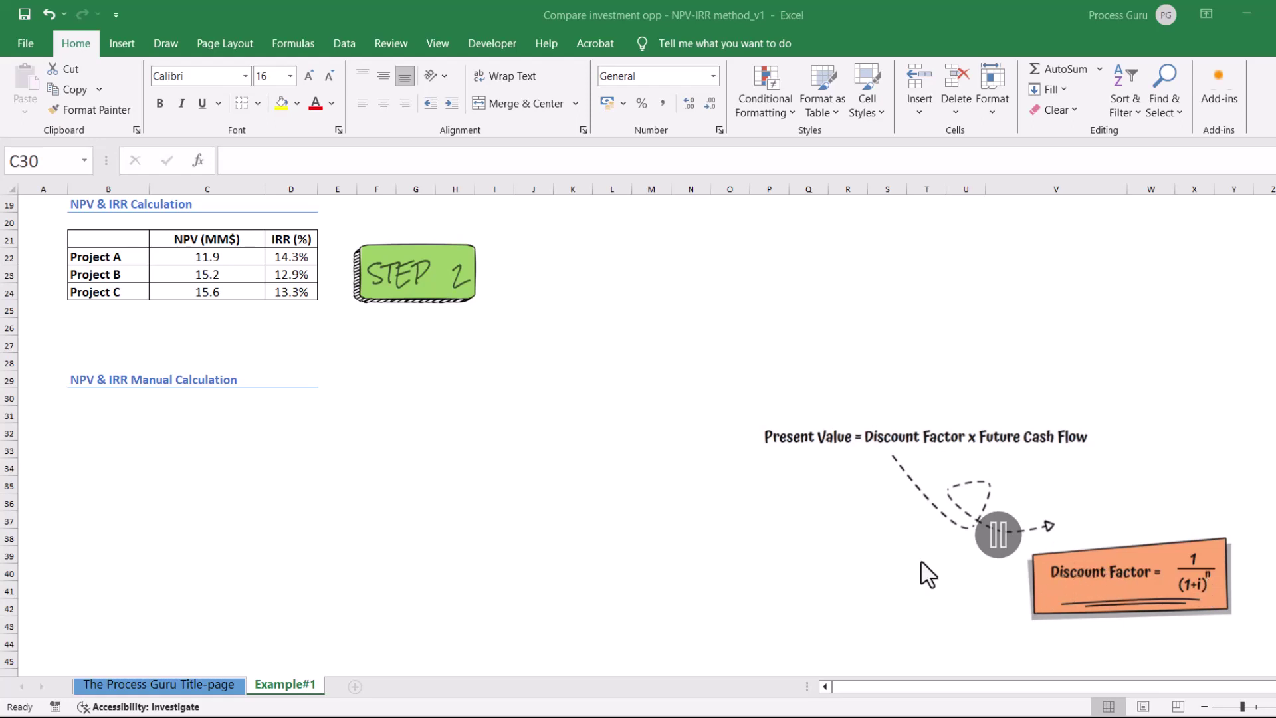
click(85, 430)
key(ctrl+b)
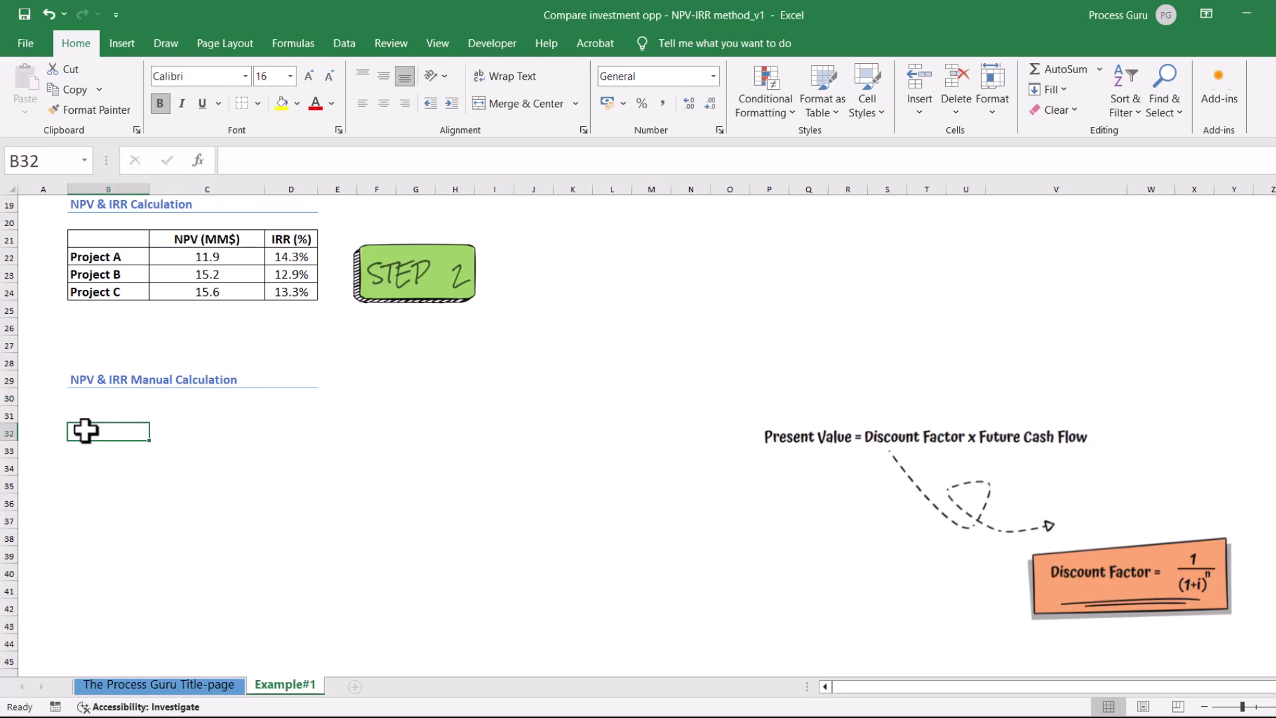
text(Discoun)
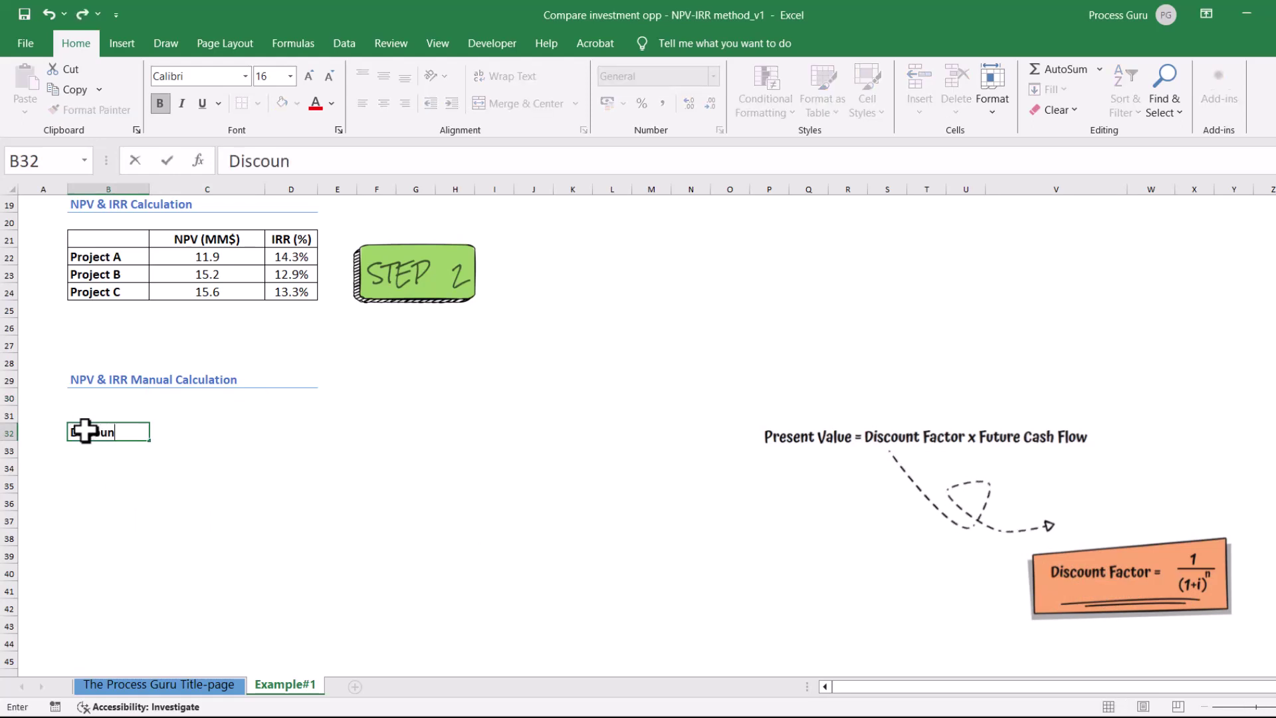
text(t Rate)
key(Return)
Set the discount rate in C32 to 10%
key(Up)
key(Right)
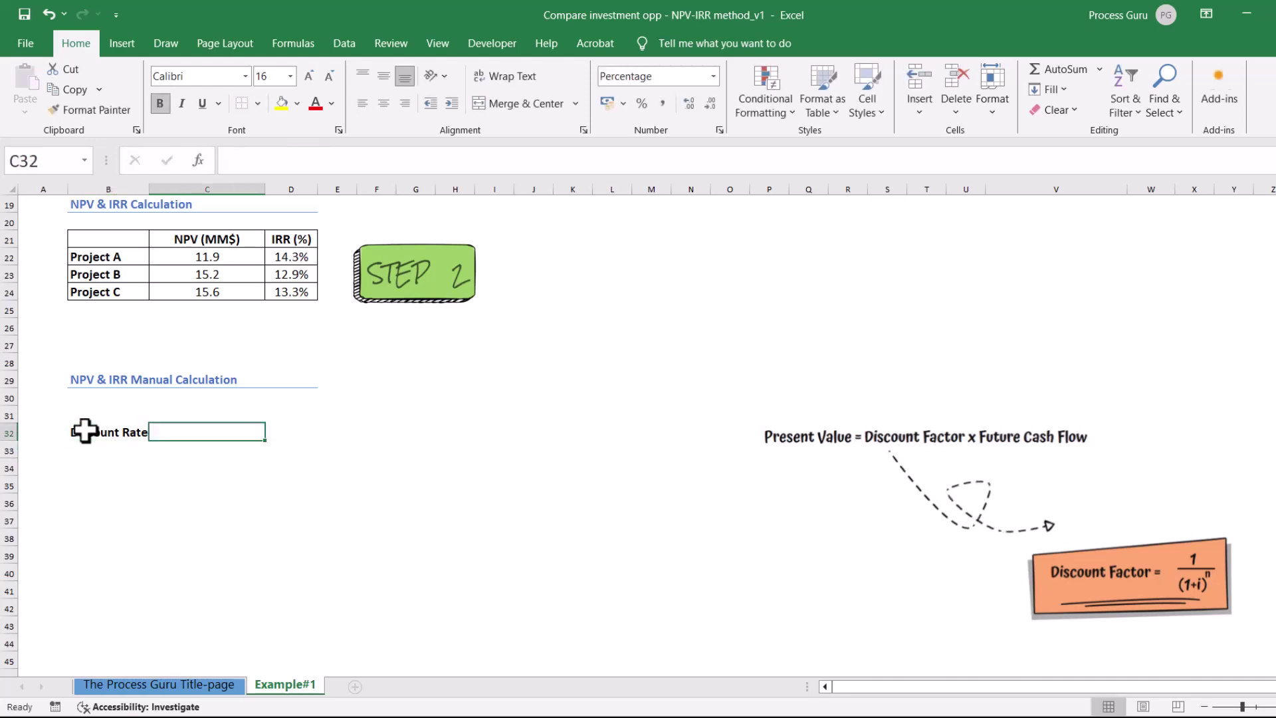
text(0.1)
key(Return)
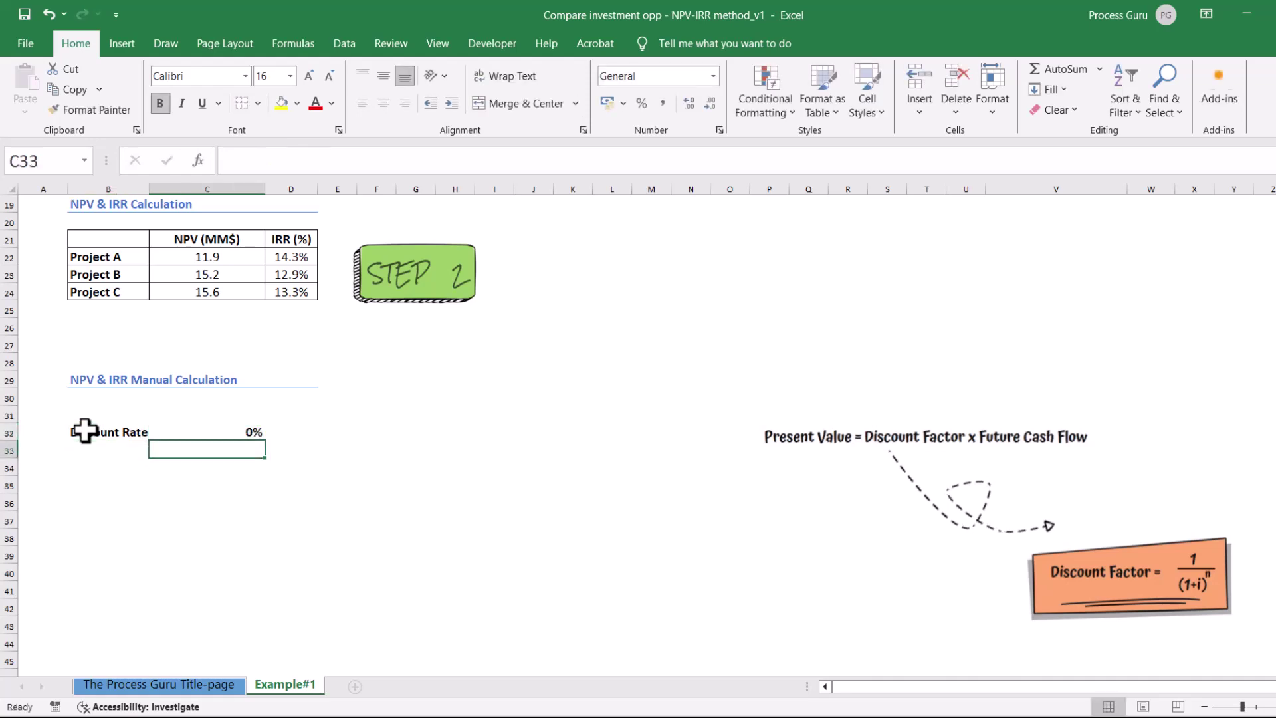
click(238, 430)
text(10%)
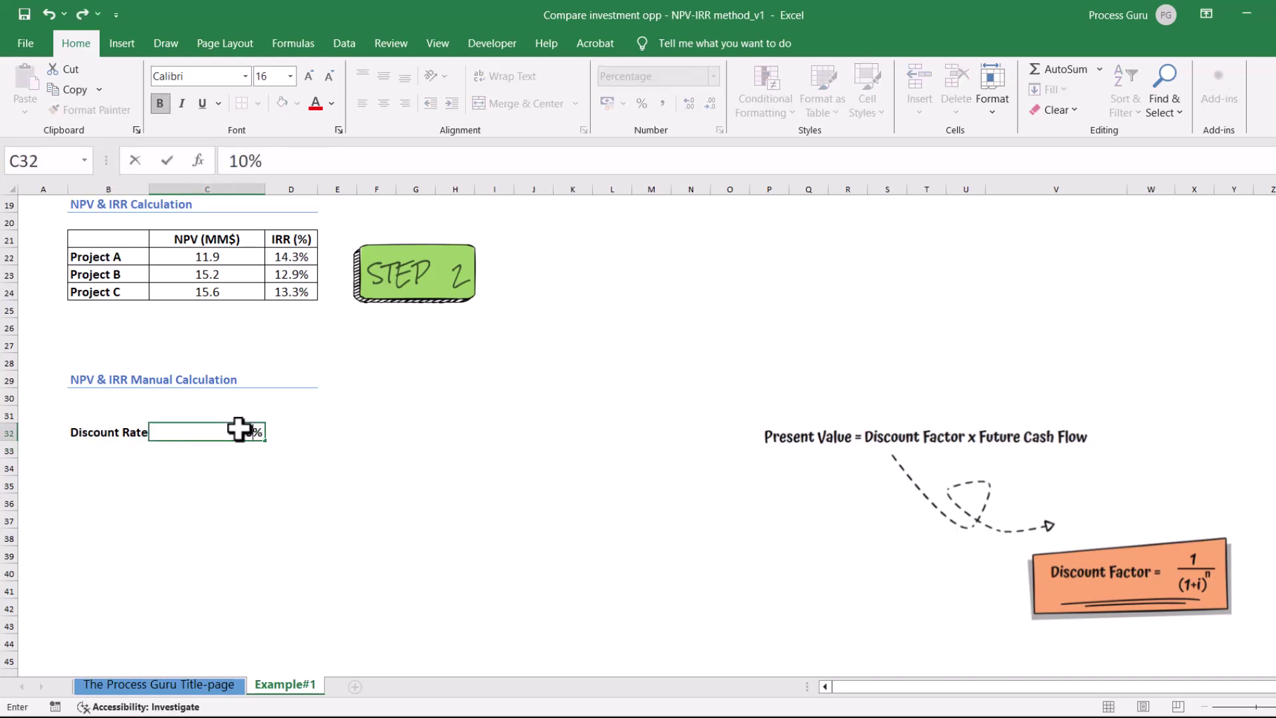
key(Return)
Enter the label "Discount Factor" in B34
click(97, 442)
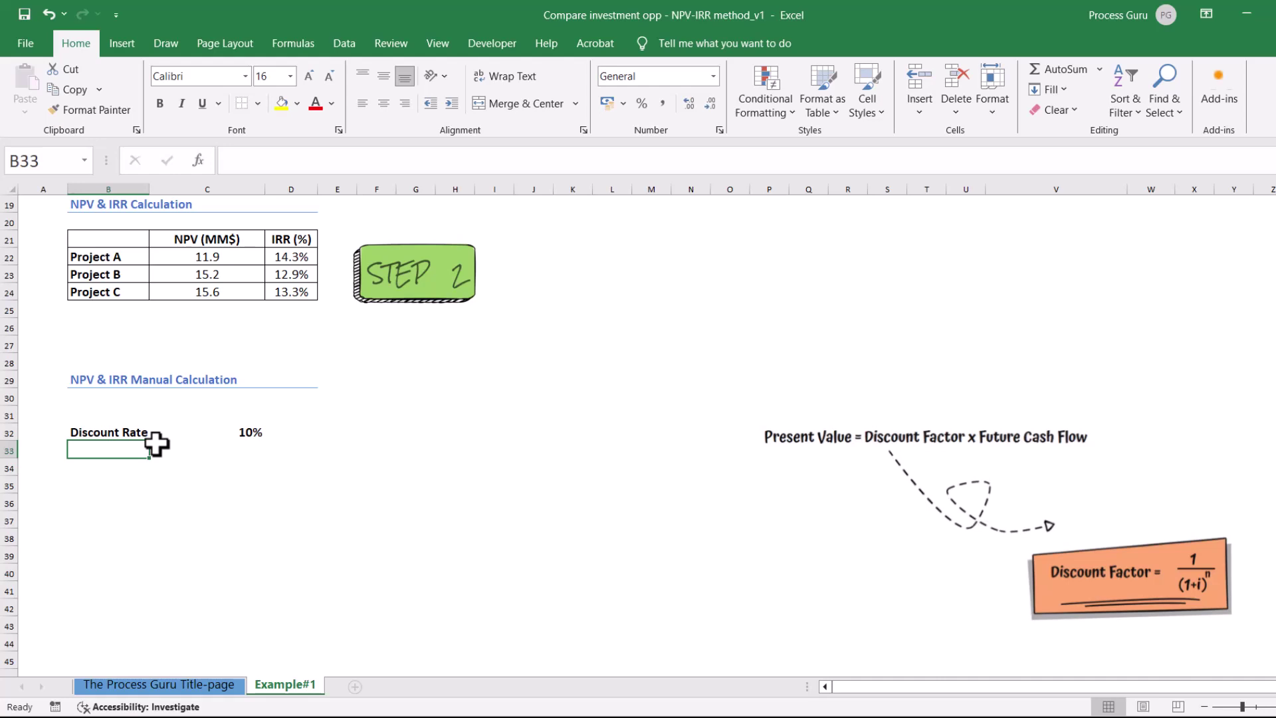
click(126, 465)
text(Discount)
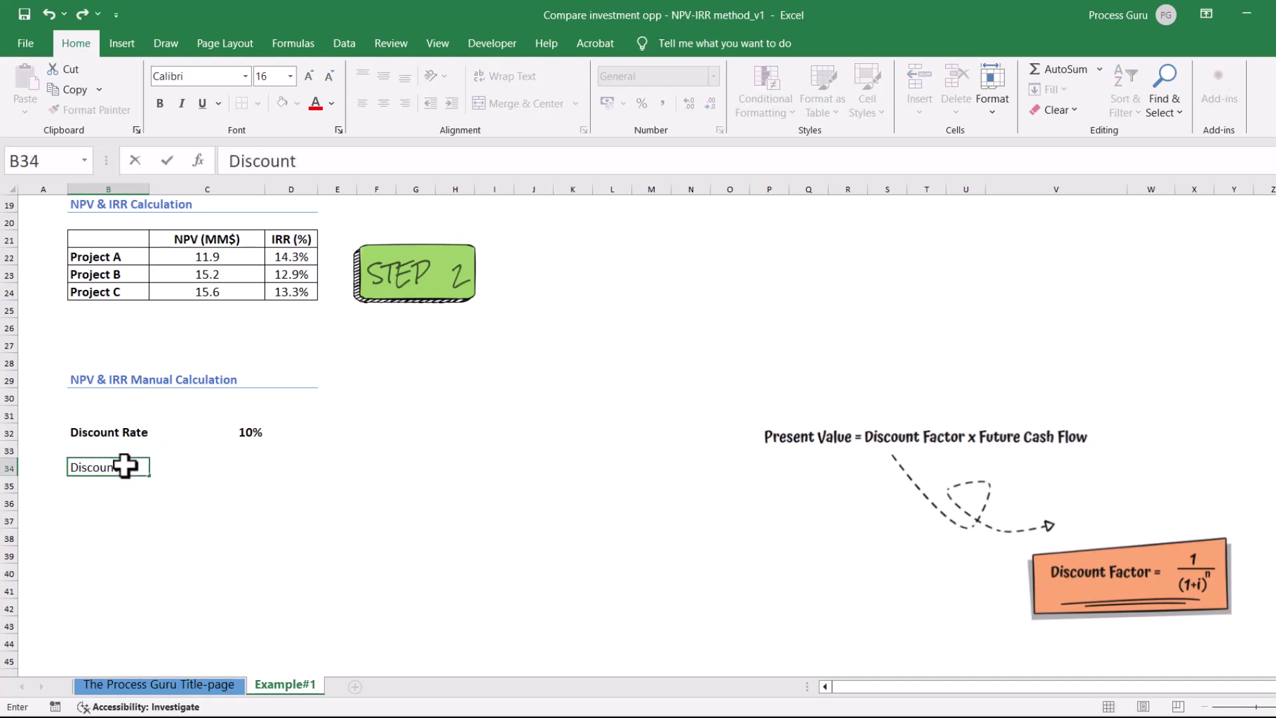
text( Factor)
key(Return)
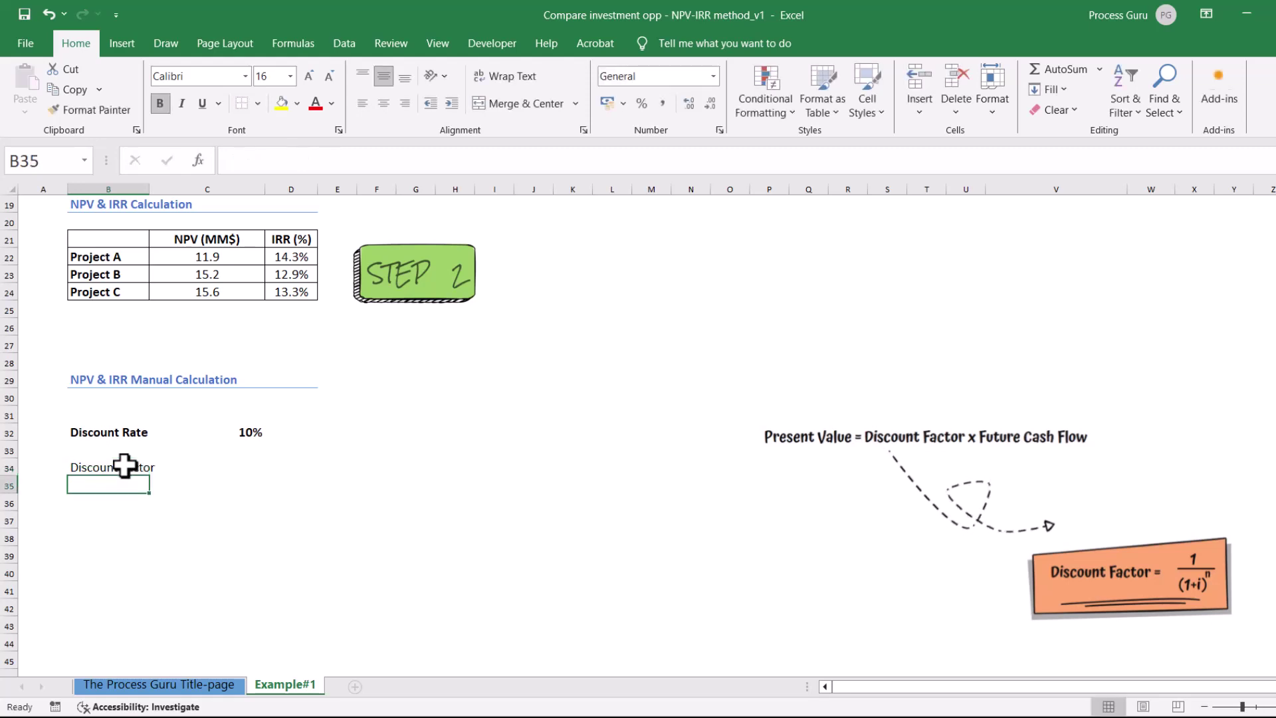
Copy the Project A, B and C labels from B22:B24 into the cells starting at B35
drag(116, 259, 113, 288)
key(ctrl+c)
click(114, 481)
key(ctrl+v)
Widen column B to fit its labels and enter "Time (yr)" in B33
click(175, 469)
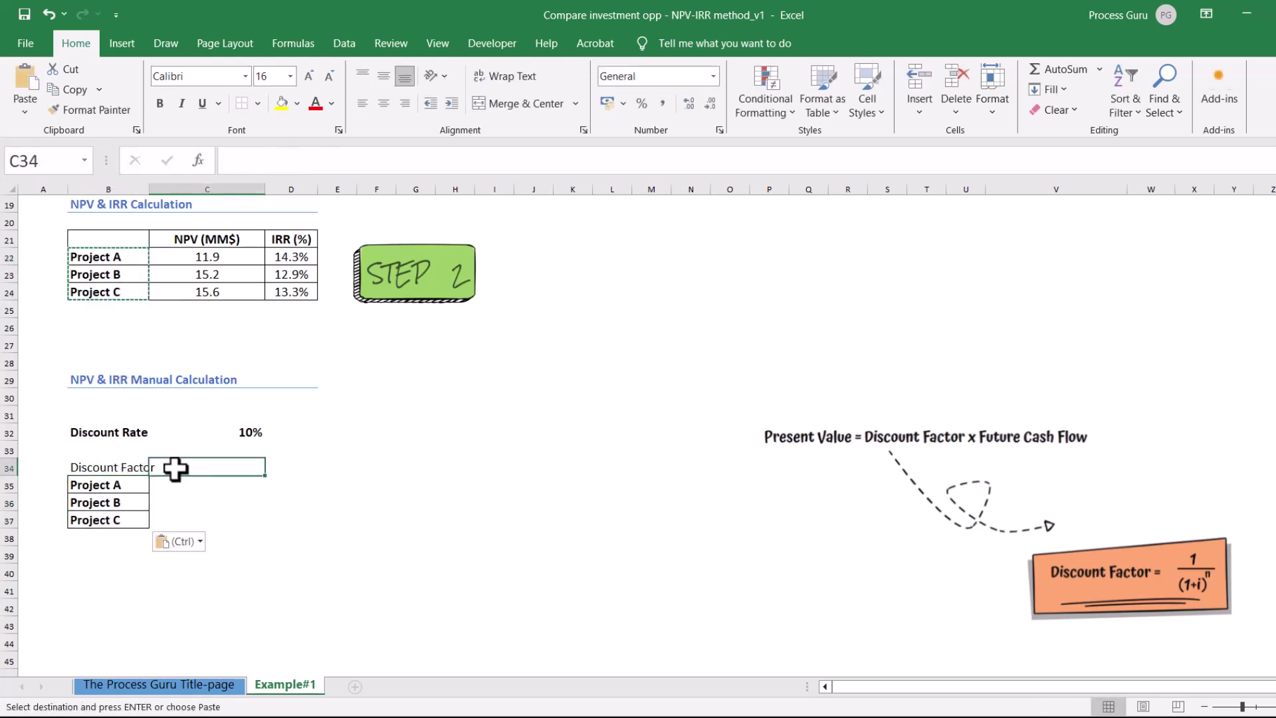
drag(149, 190, 245, 189)
click(143, 465)
click(144, 452)
text(Tiime)
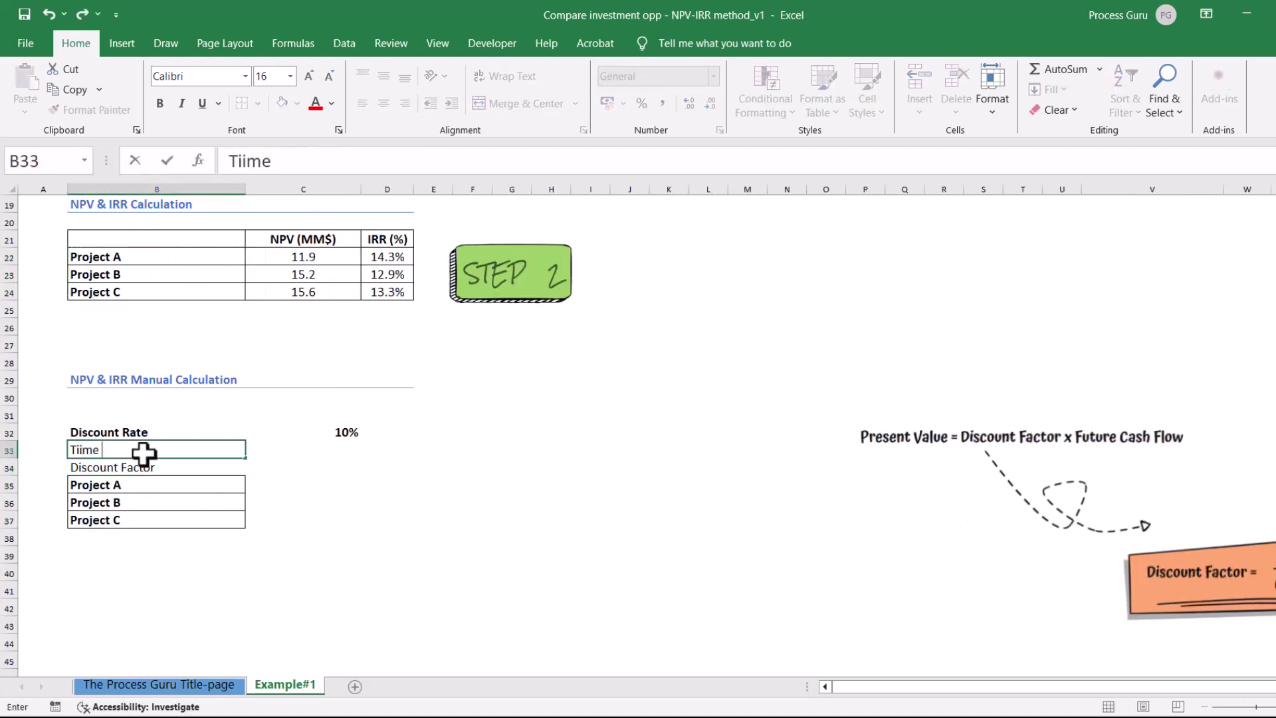
key(BackSpace)
key(BackSpace)
key(BackSpace)
text(me (yr))
key(Return)
Fill the Time (yr) row with years 0 to 10 across C33:M33
click(306, 451)
text(0)
key(Return)
click(384, 452)
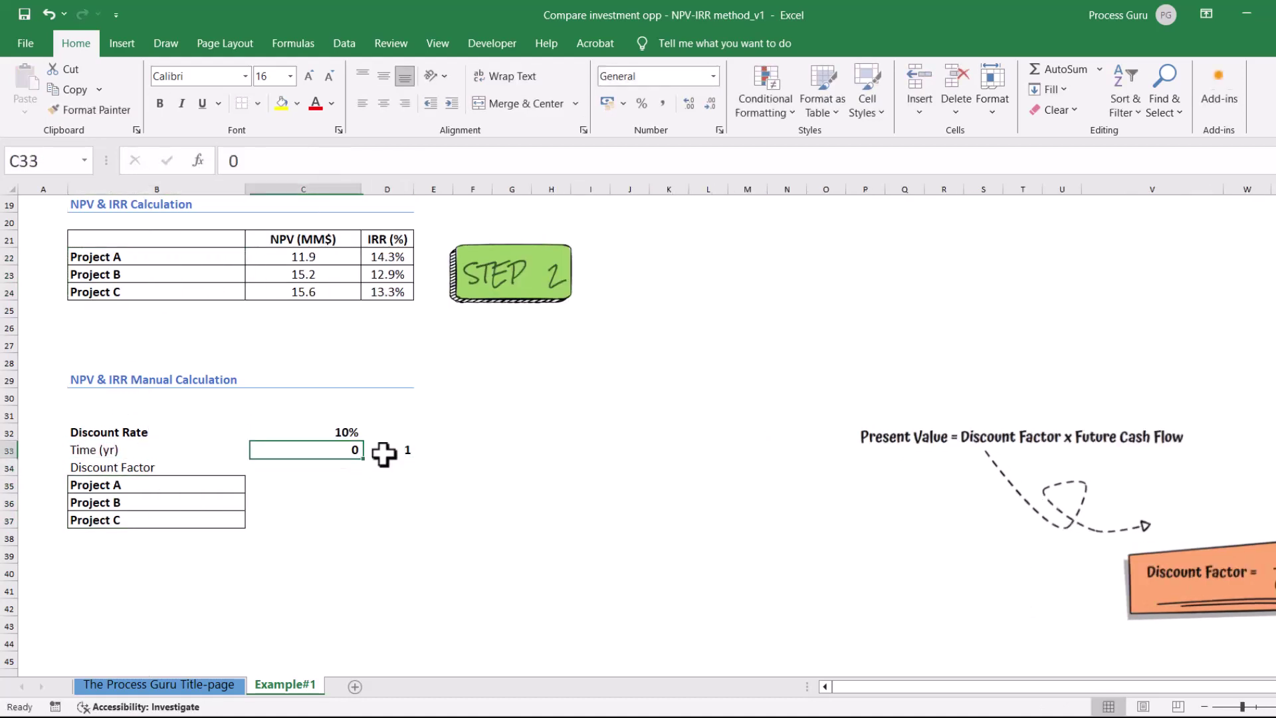
shift+click(385, 454)
drag(414, 458, 768, 452)
Calculate the discount factor in C34 with =1/(1+$C$32)^C33 and fill the formula across to M34
click(302, 469)
text(=)
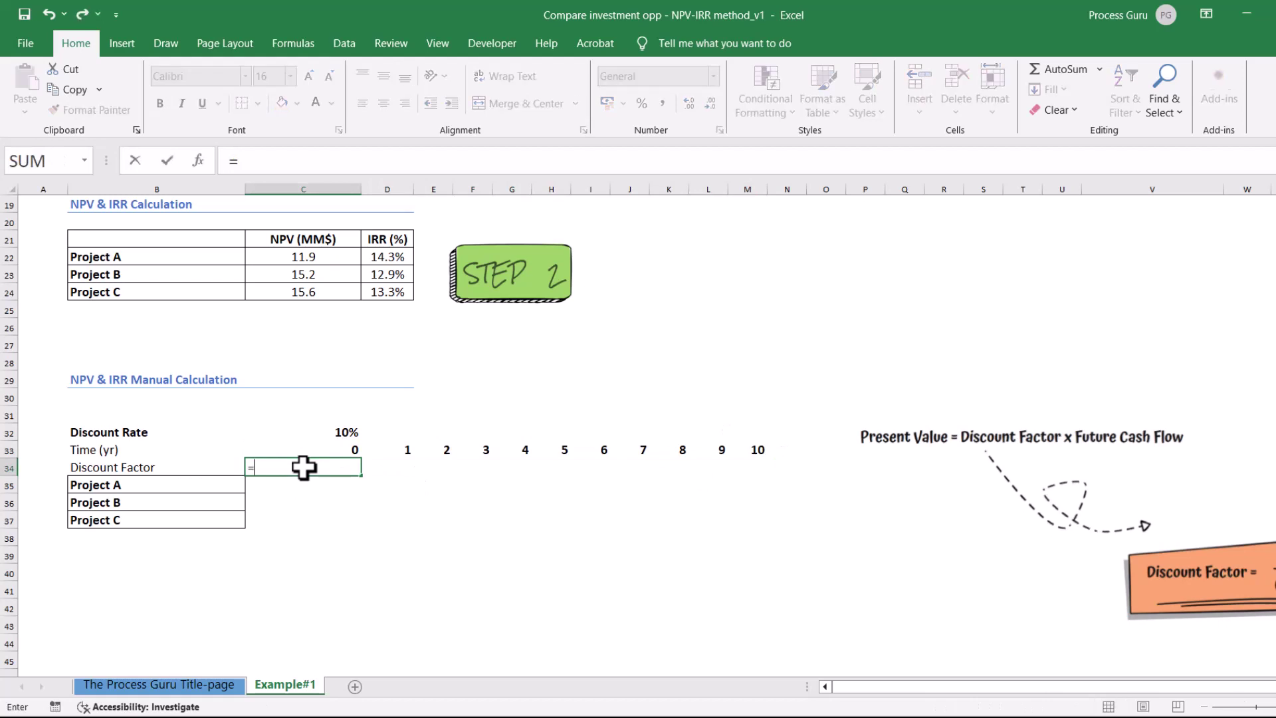
text(1/(1+)
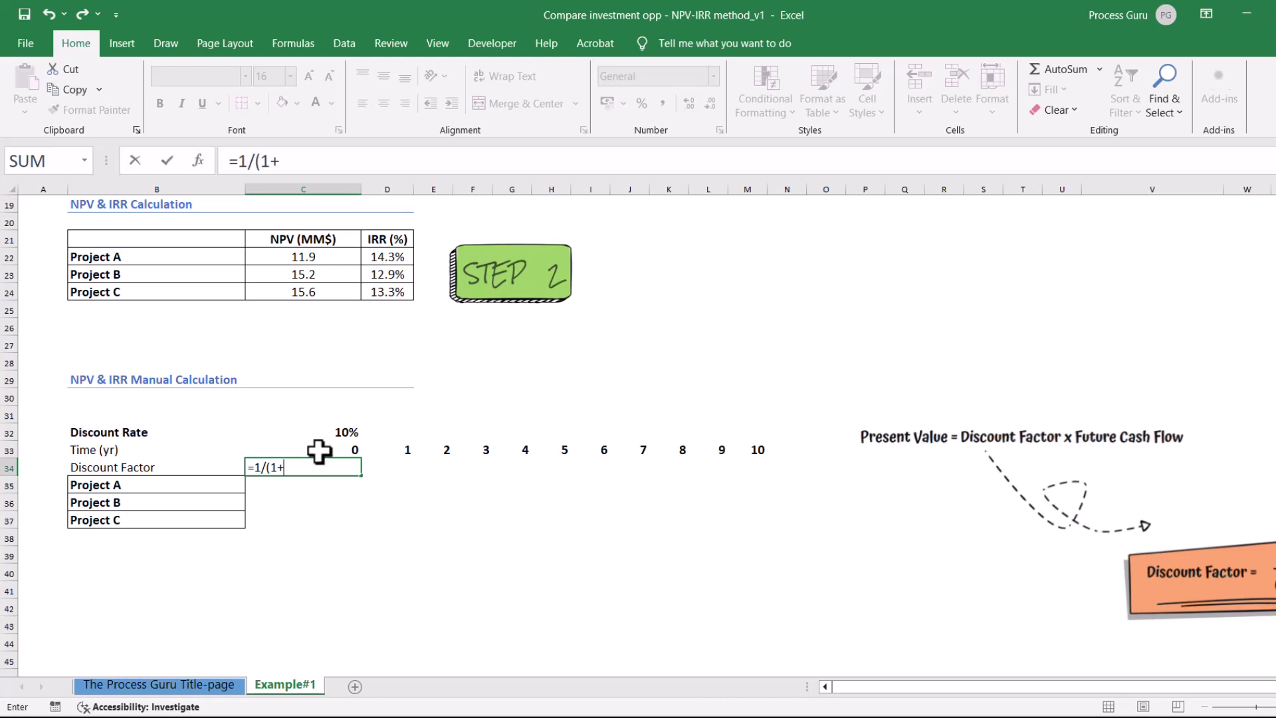
click(302, 452)
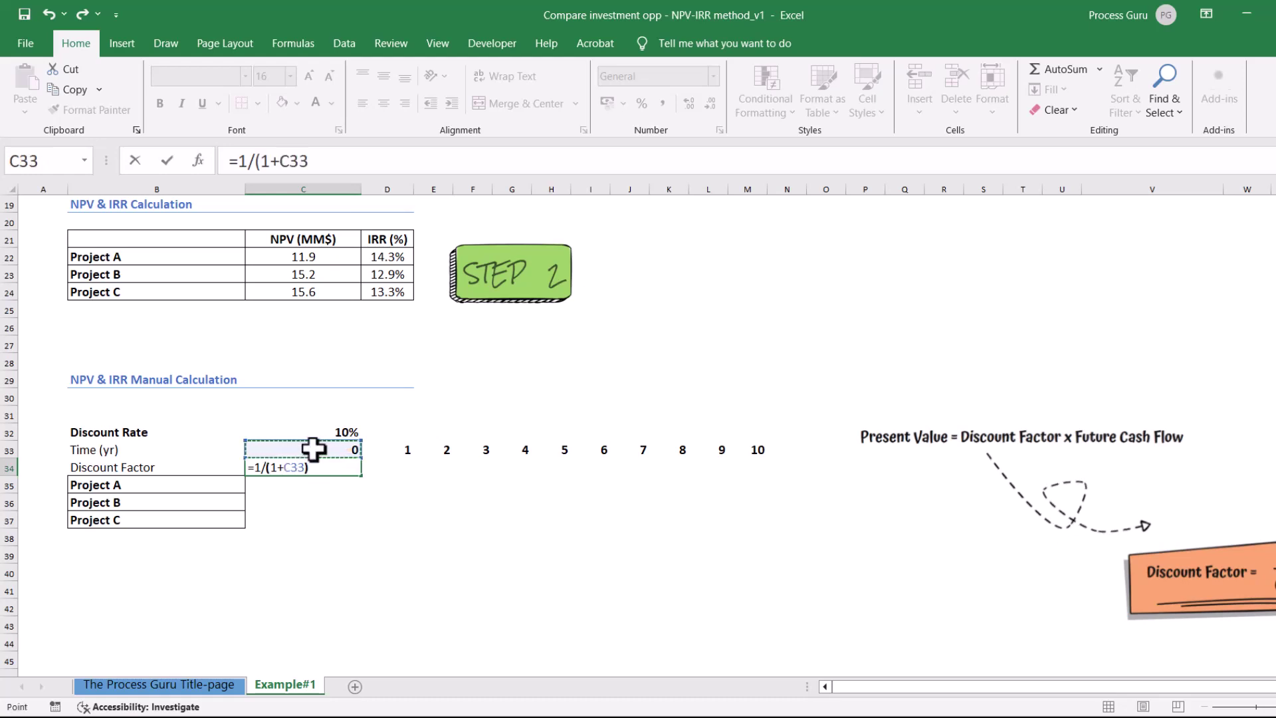
text())
key(BackSpace)
key(BackSpace)
key(BackSpace)
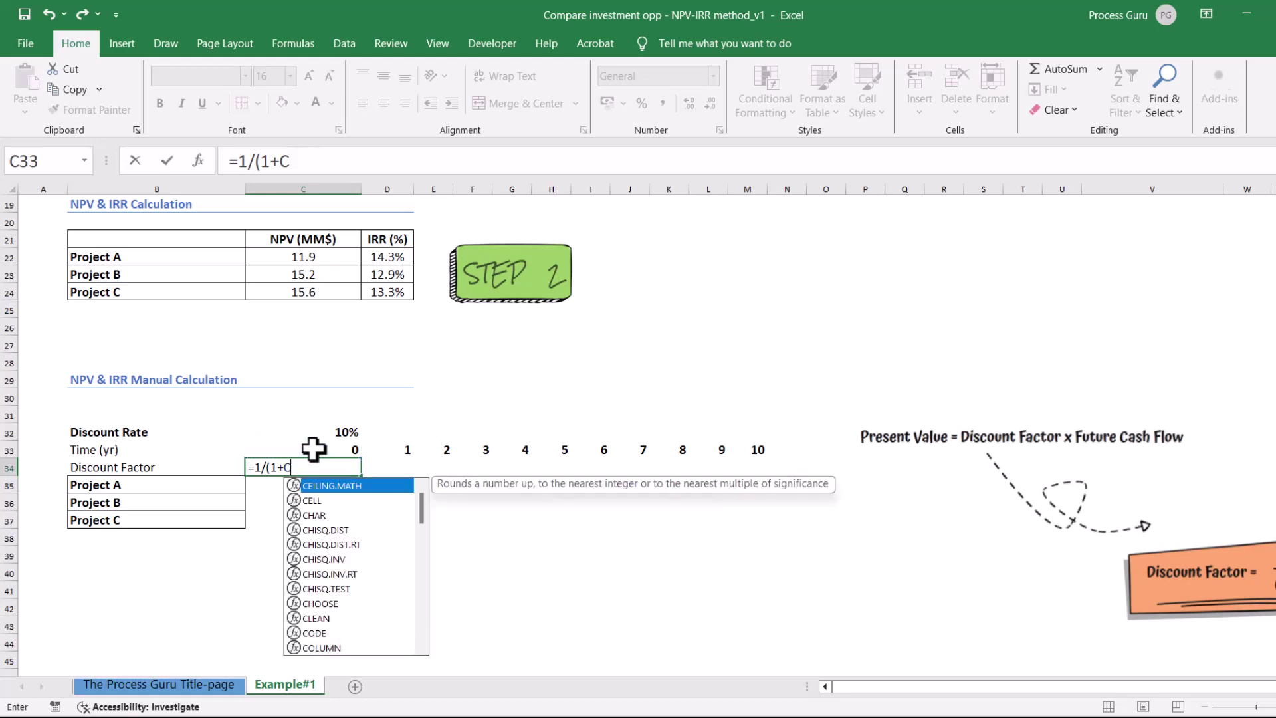
click(322, 434)
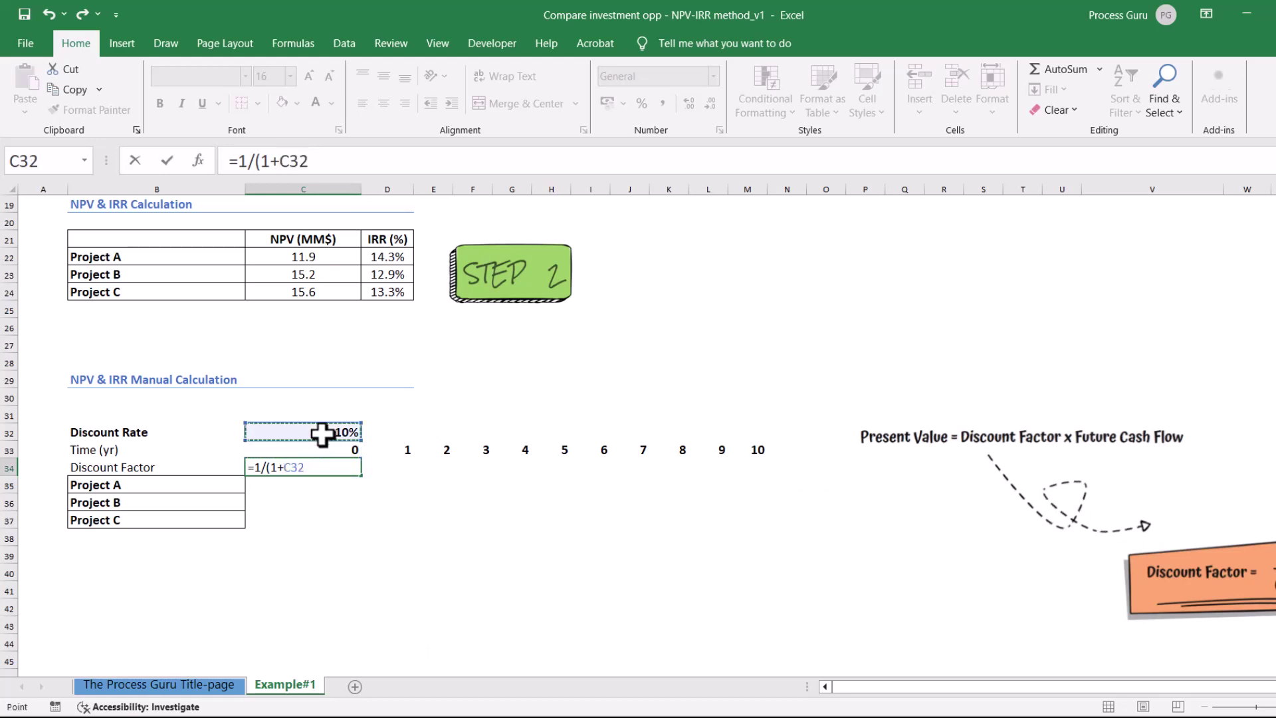
key(F4)
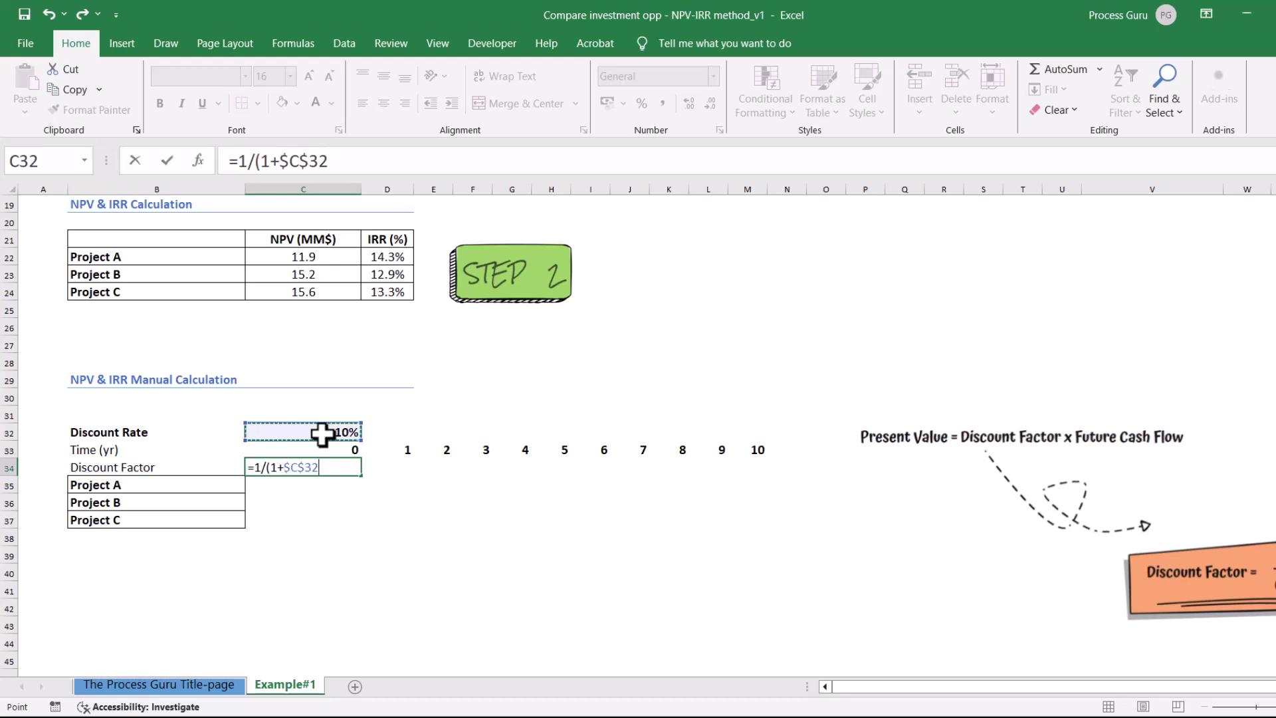
text()^)
click(322, 447)
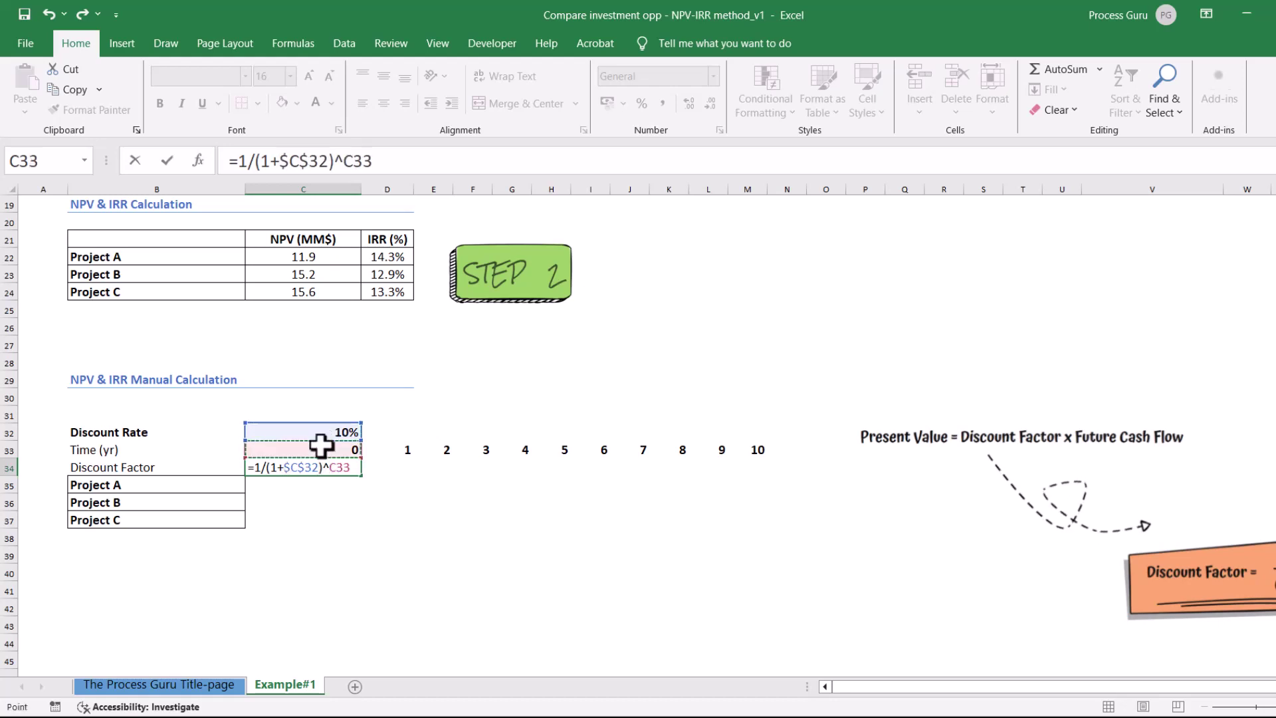
key(Return)
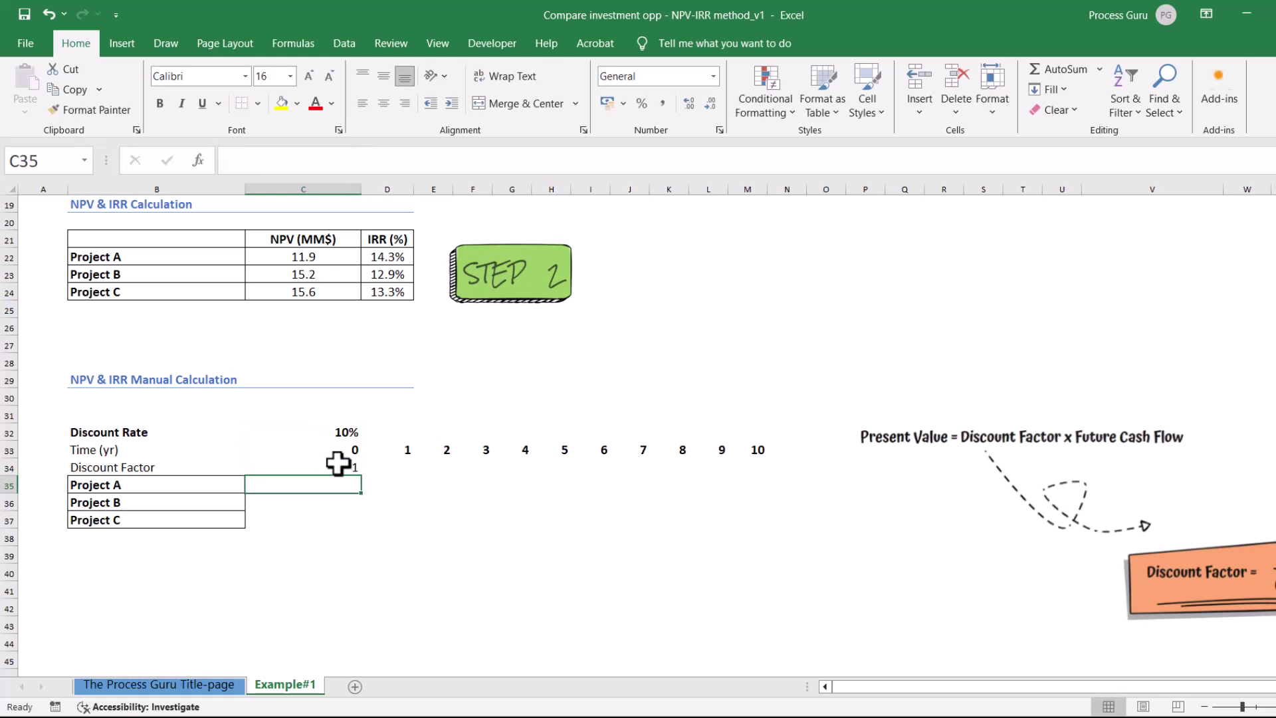
click(361, 471)
drag(361, 473, 758, 473)
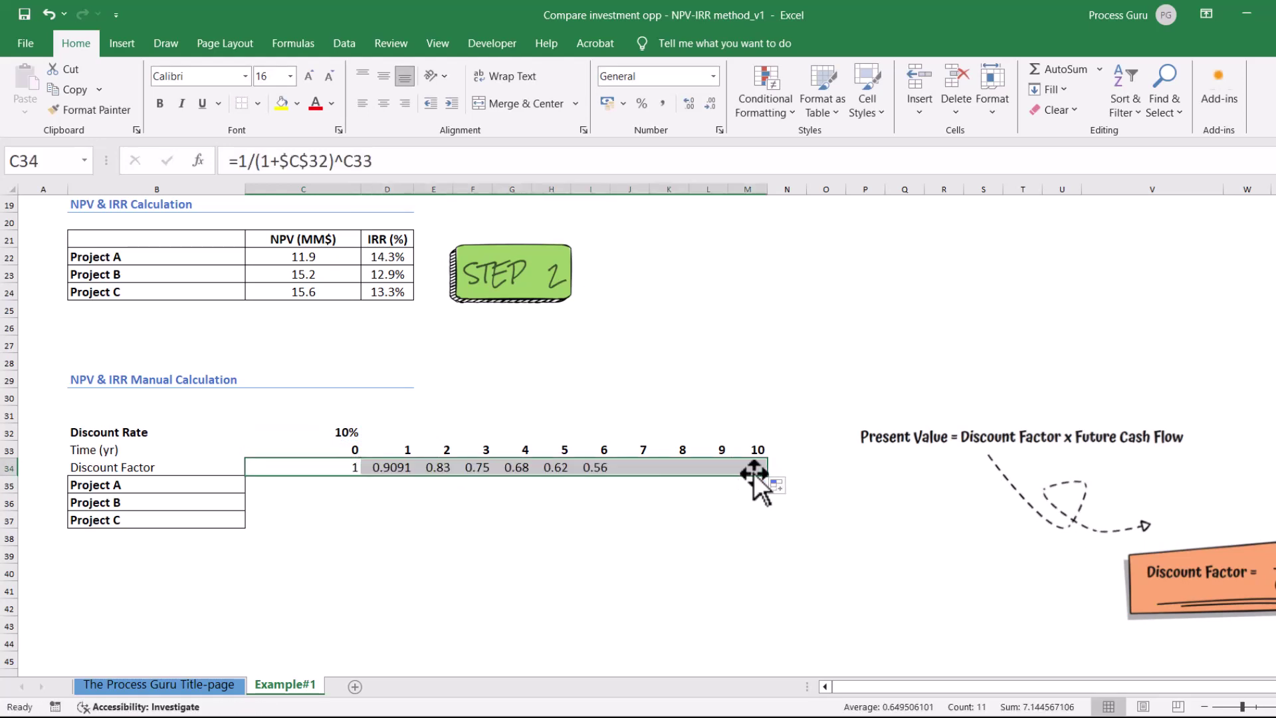
Calculate Project A's present value in C35 with =C34*C15 and fill the formula across to M35
click(305, 487)
text(=)
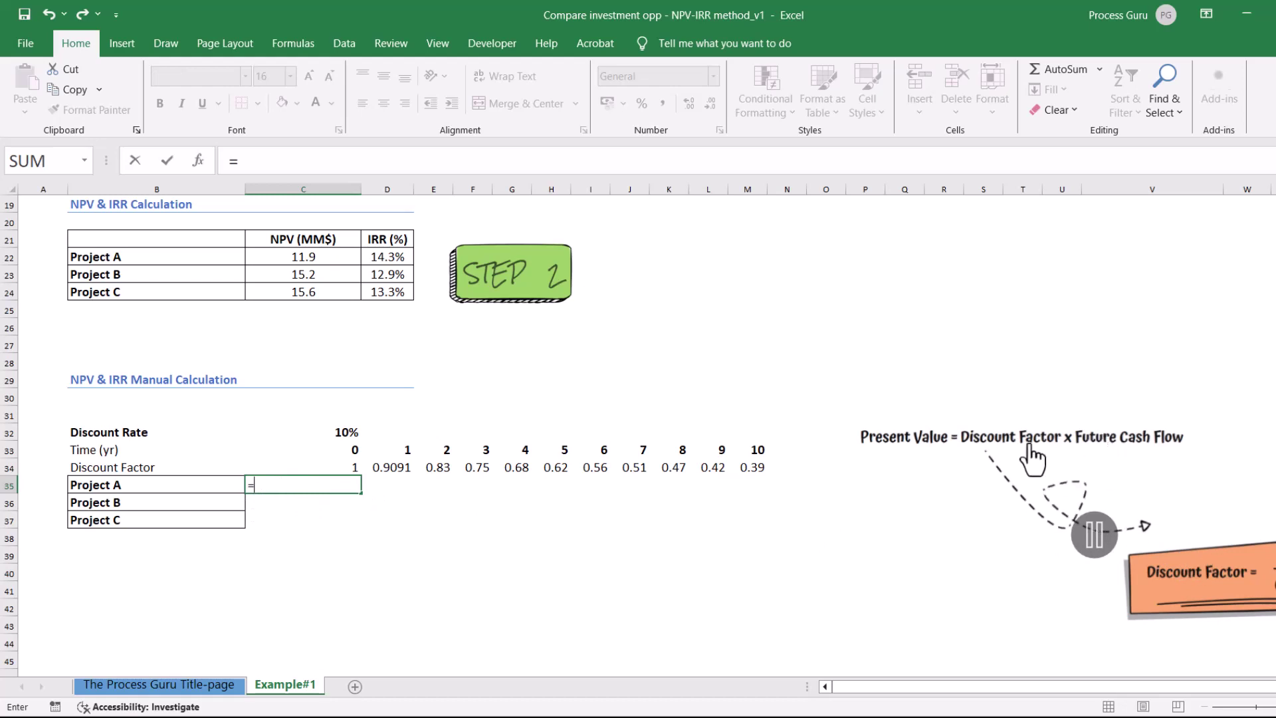
click(350, 468)
text(*)
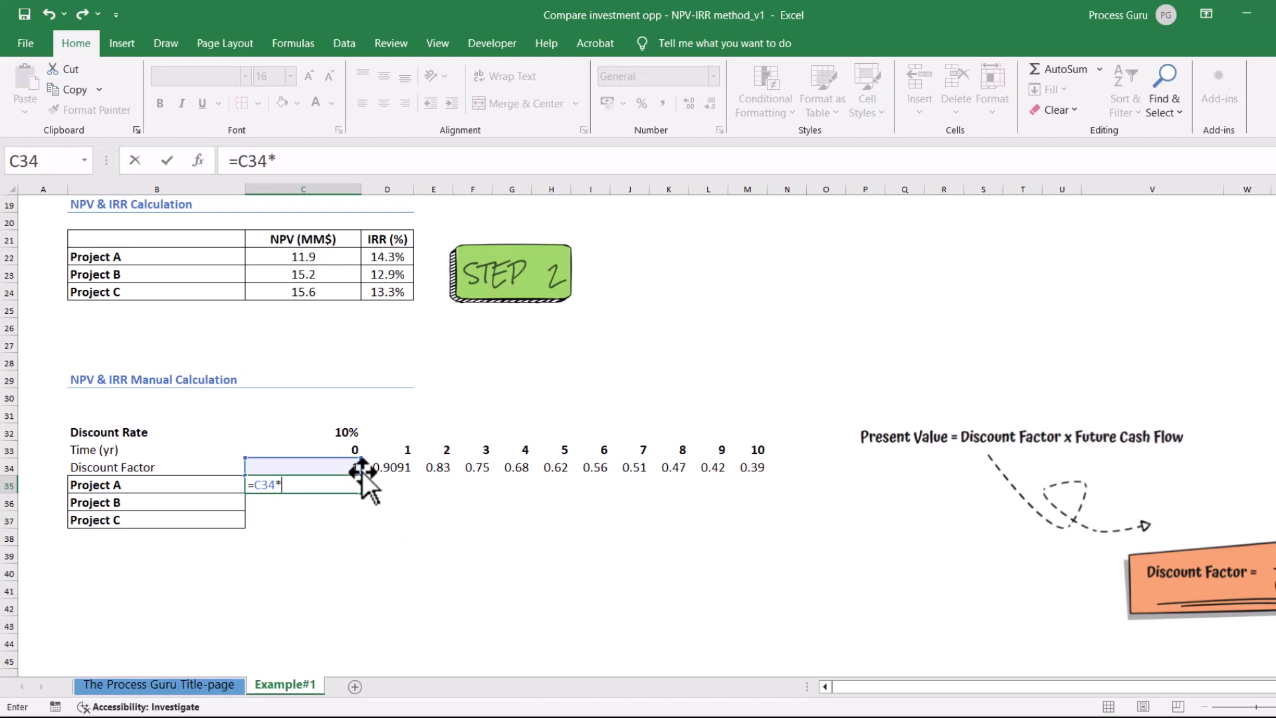
scroll(364, 472, up, 4)
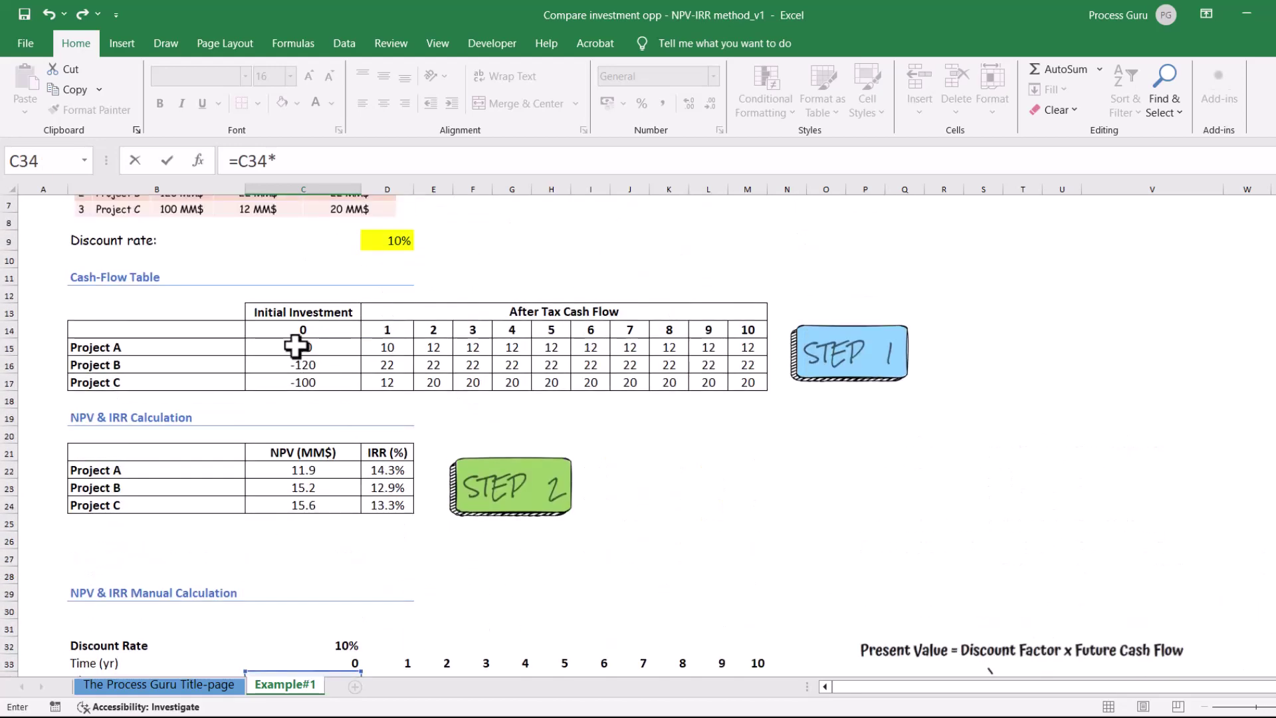
click(304, 347)
key(Return)
scroll(534, 342, down, 2)
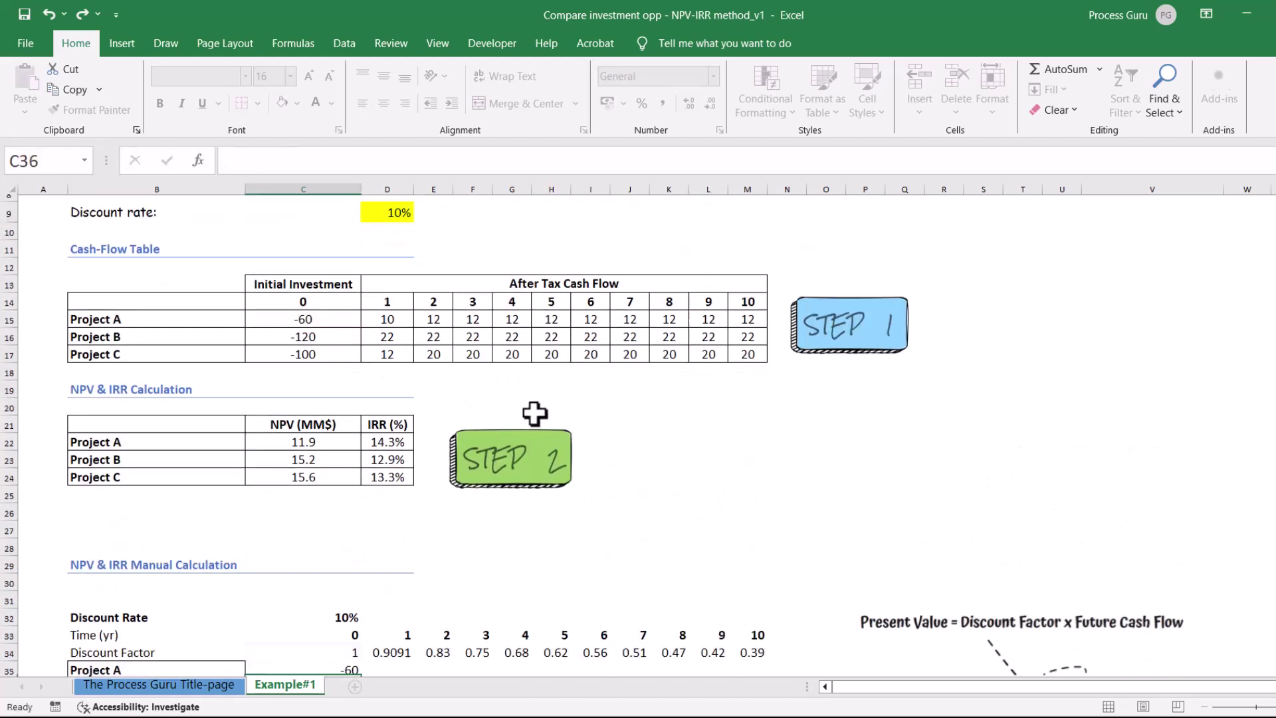
click(347, 602)
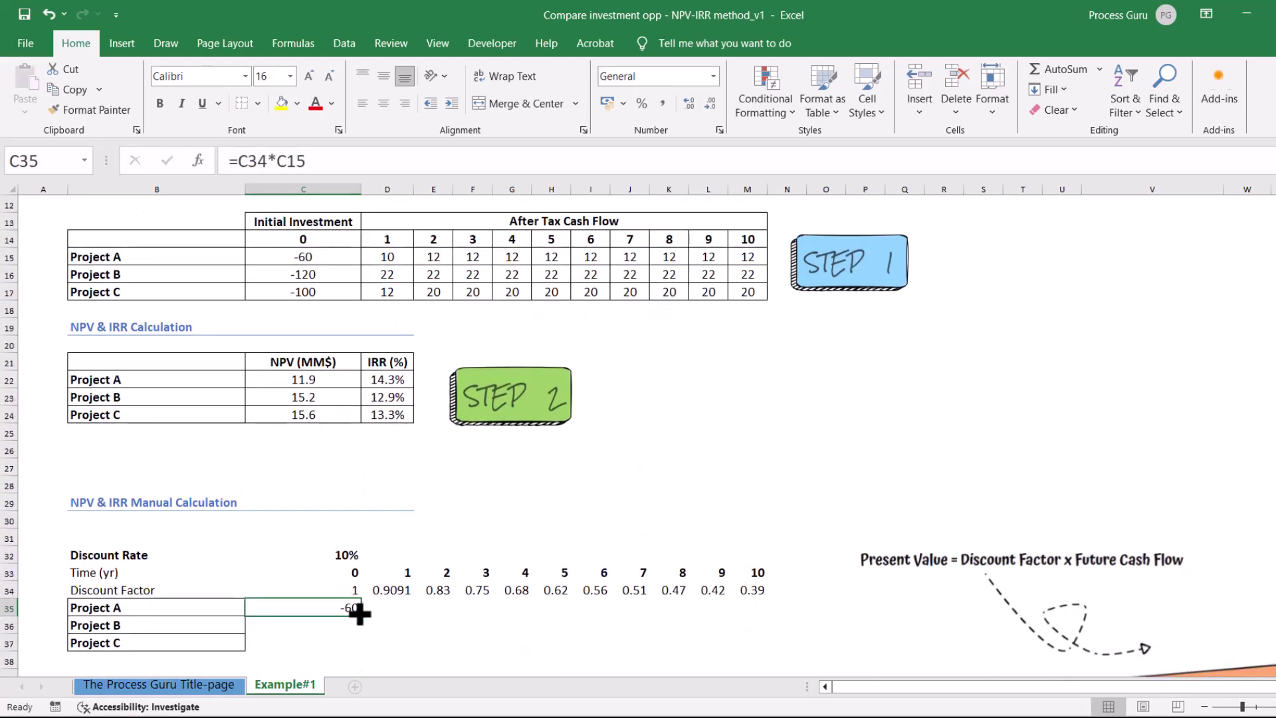
drag(361, 616, 768, 617)
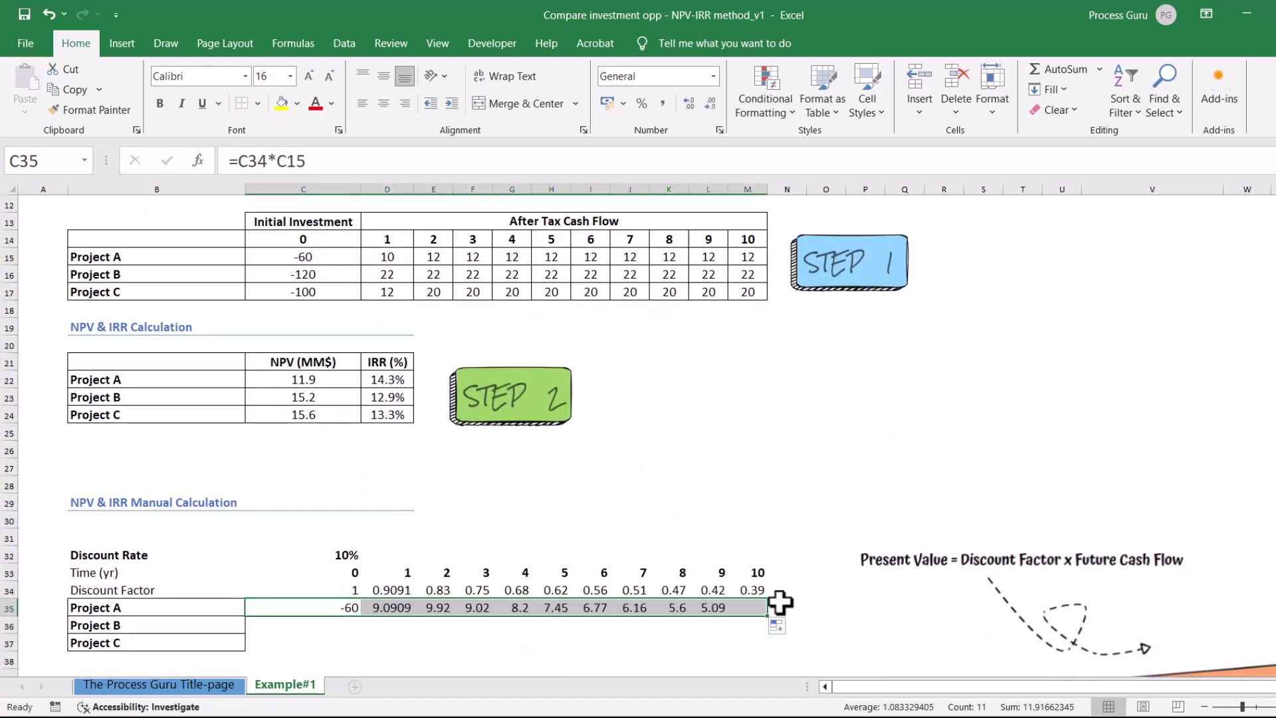
Enter the heading "NPV" in N33, beside the year 10 column
click(796, 589)
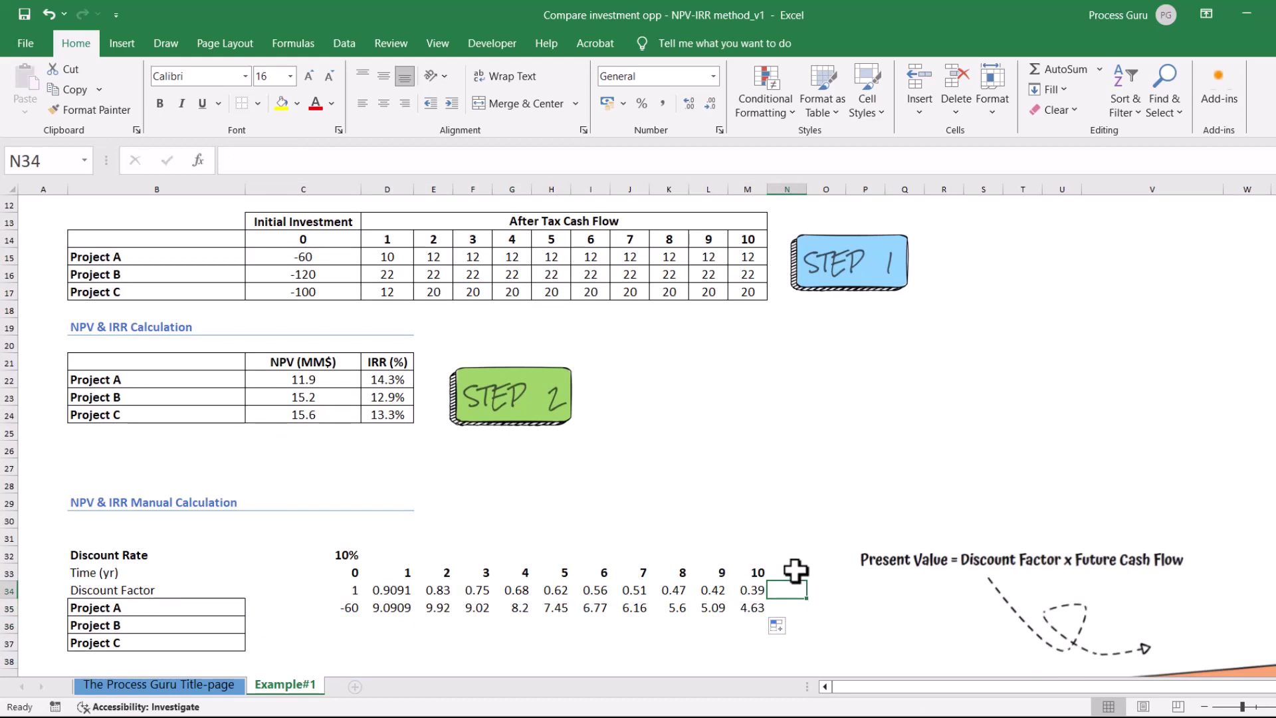
click(795, 571)
text(NP)
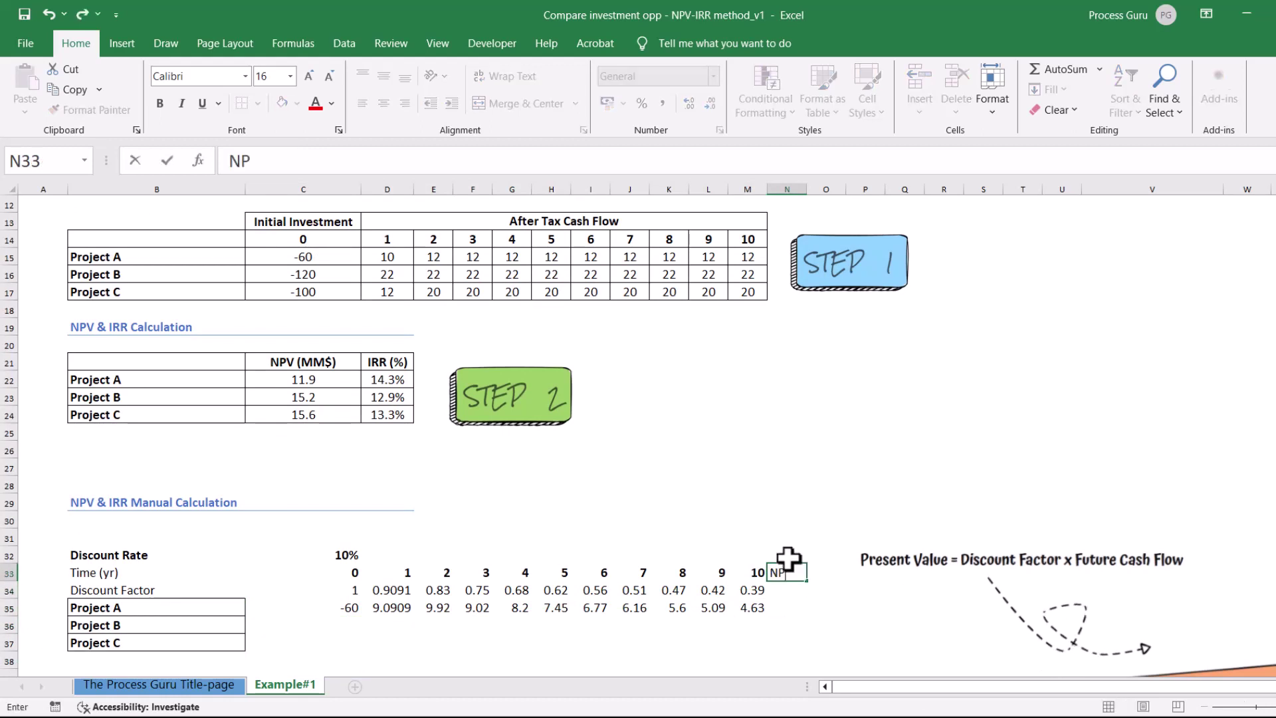
text(V)
key(Return)
key(Return)
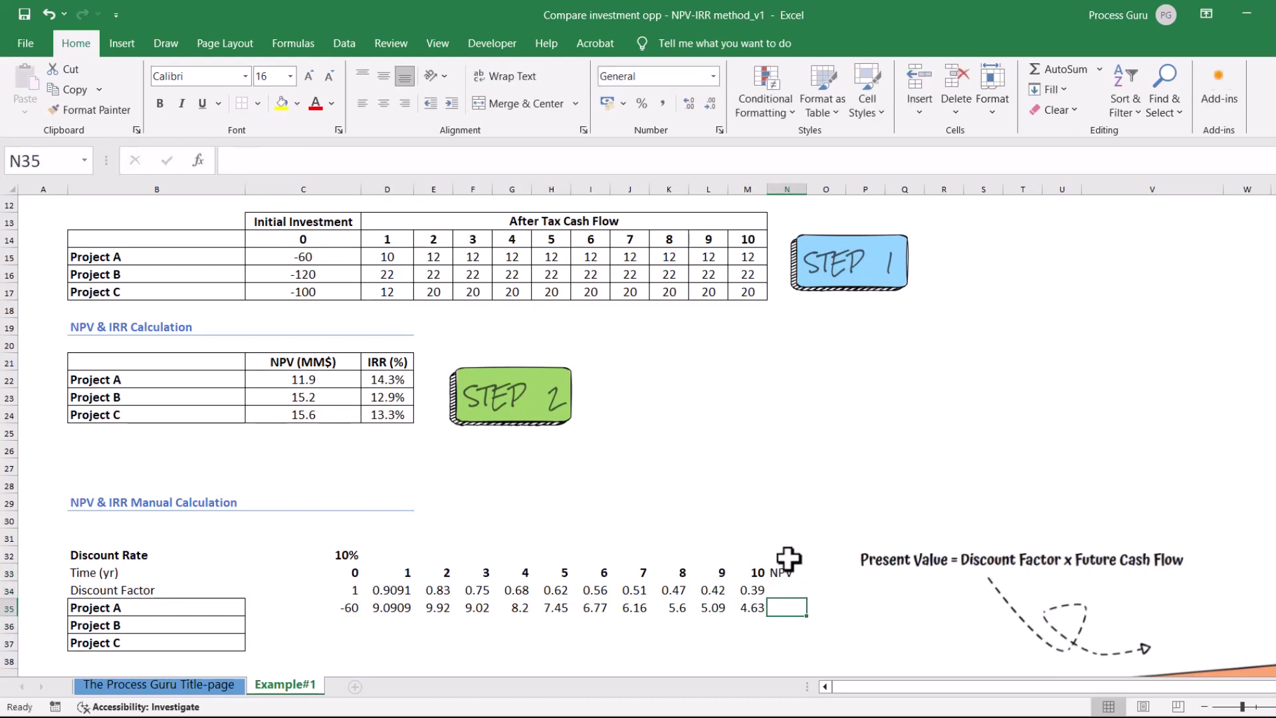
Calculate Project A's manual NPV in N35 with the formula =SUM(C35:M35)
text(=SUM()
key(Left)
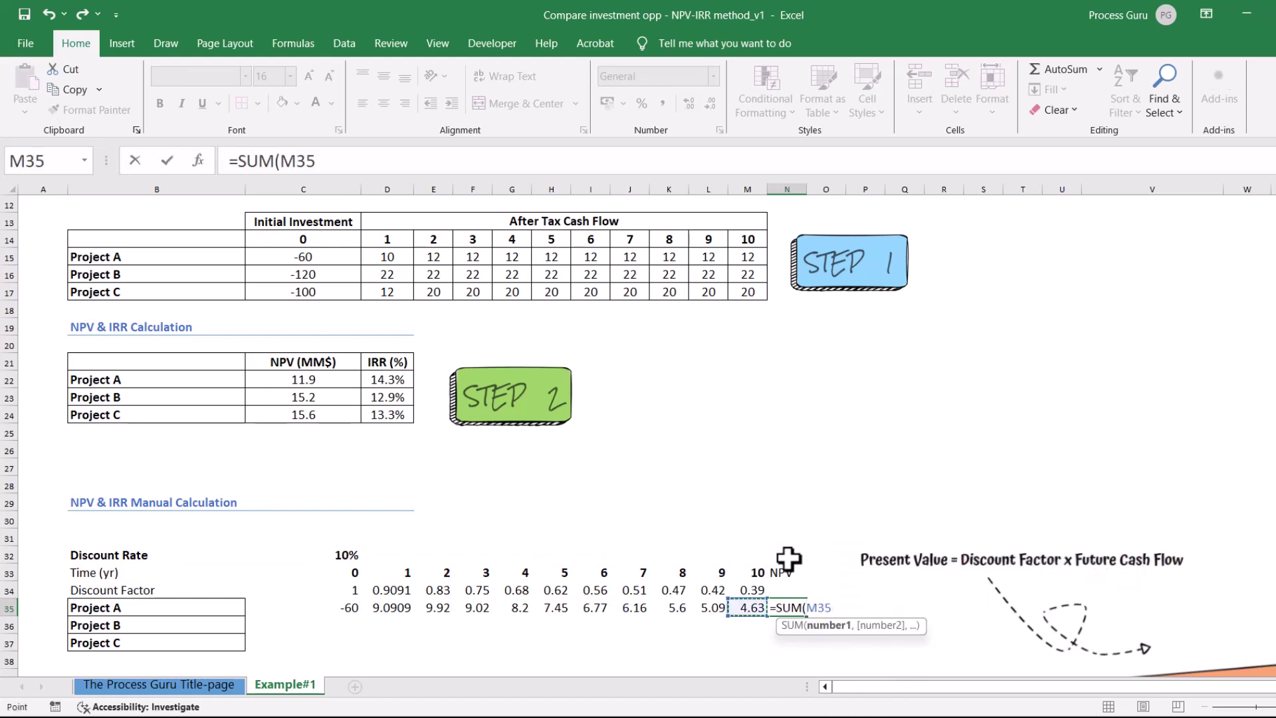
key(shift+Left)
key(shift+Left)
key(shift+Left)
key(shift+Left)
key(shift+Left)
key(shift+Left)
key(shift+Left)
key(shift+Left)
key(shift+Left)
key(shift+Left)
key(shift+Left)
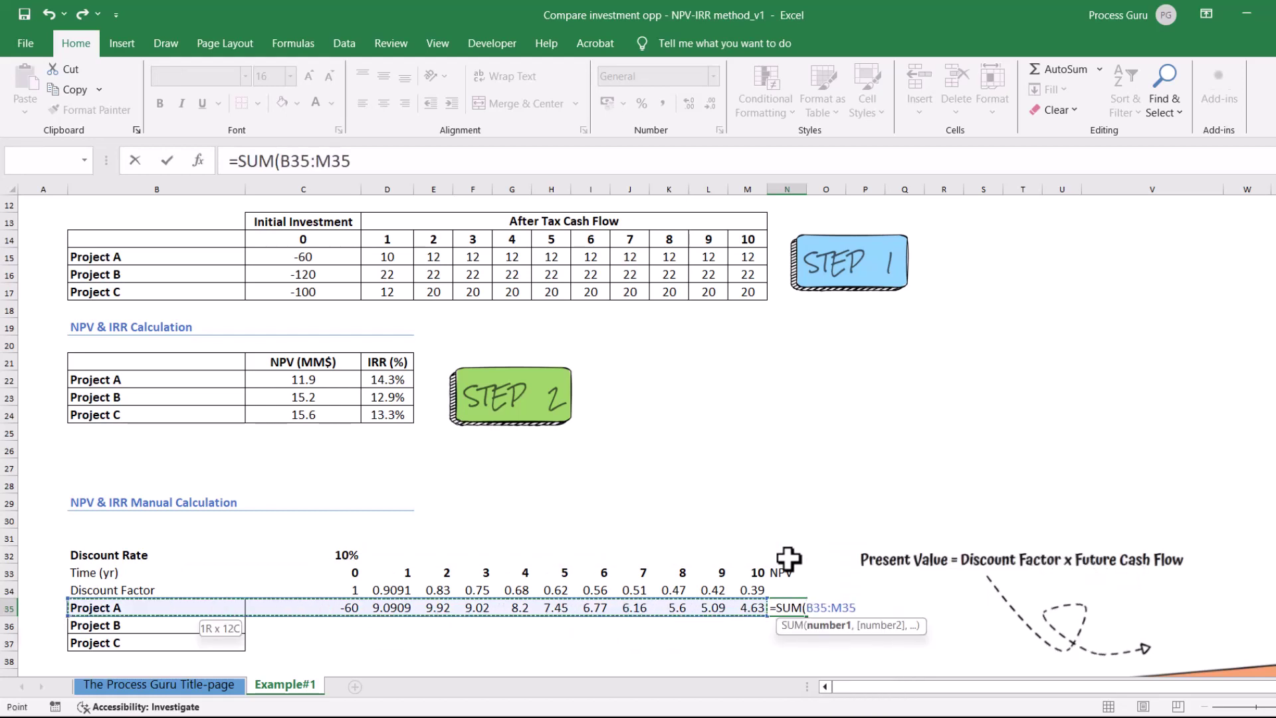
key(shift+Right)
text())
key(Return)
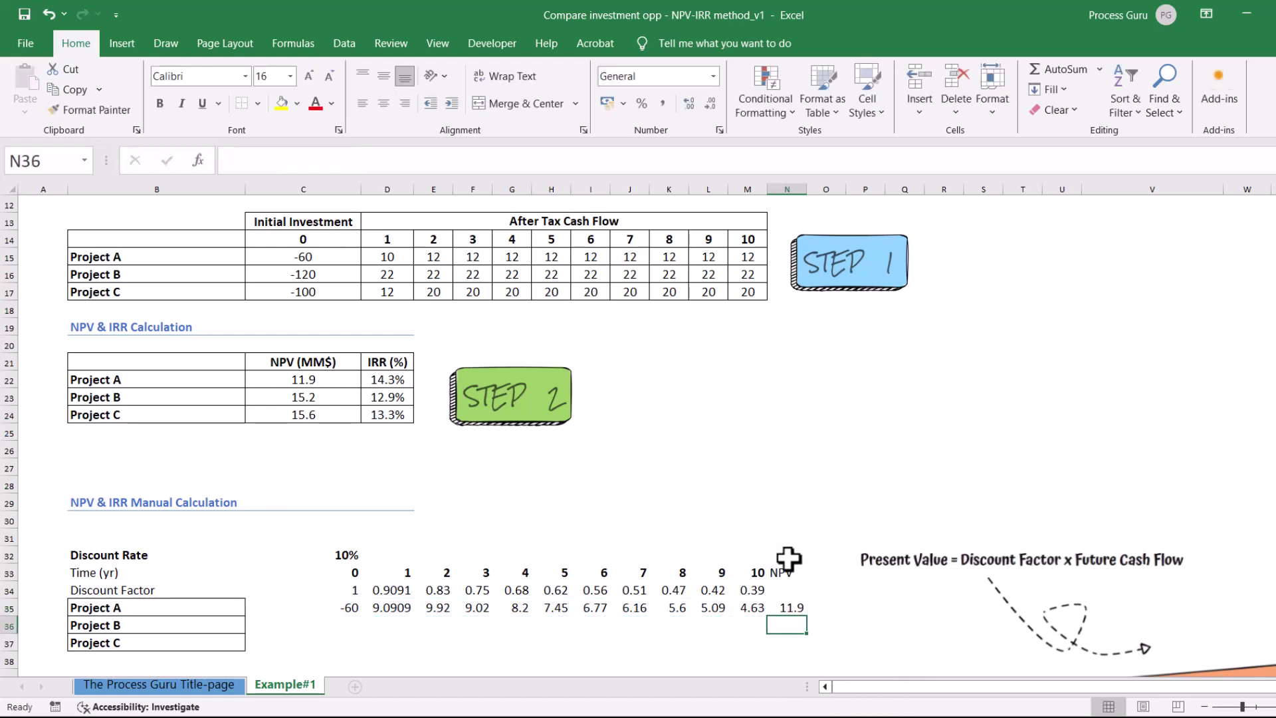
click(790, 608)
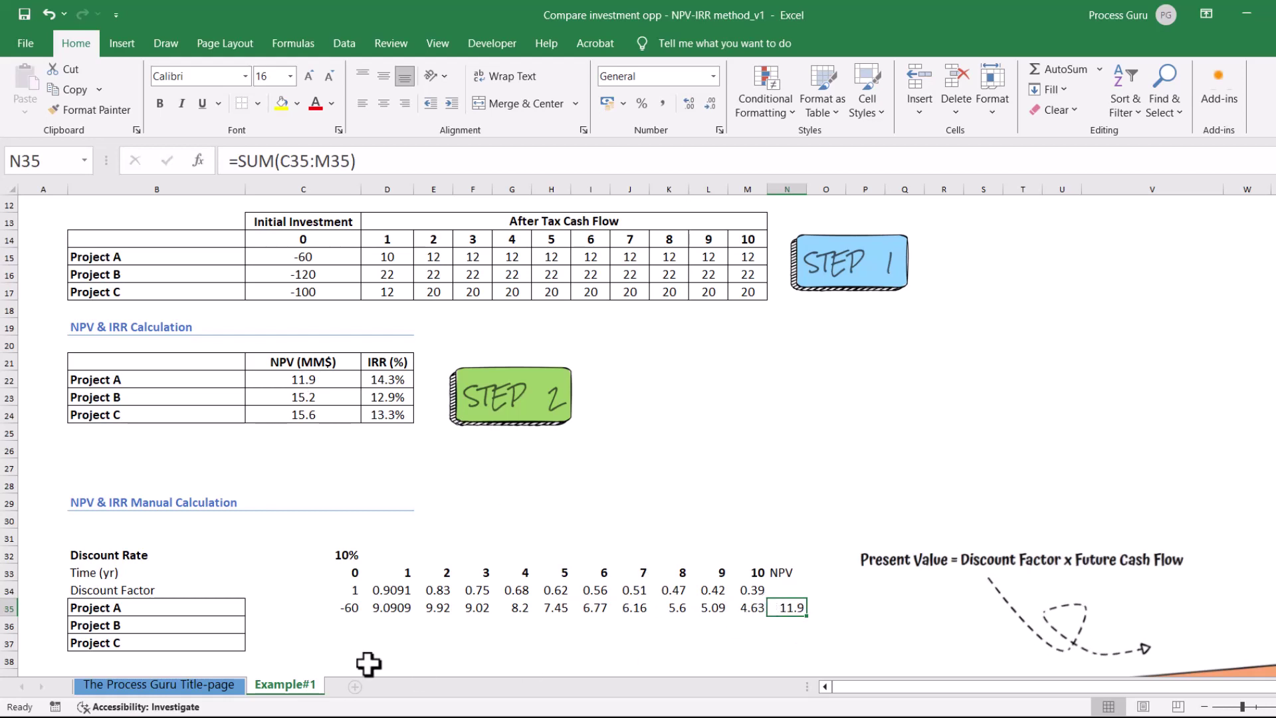
Calculate Project B's present value in C36 with =C16*C34 and fill the formula across to M36
click(344, 626)
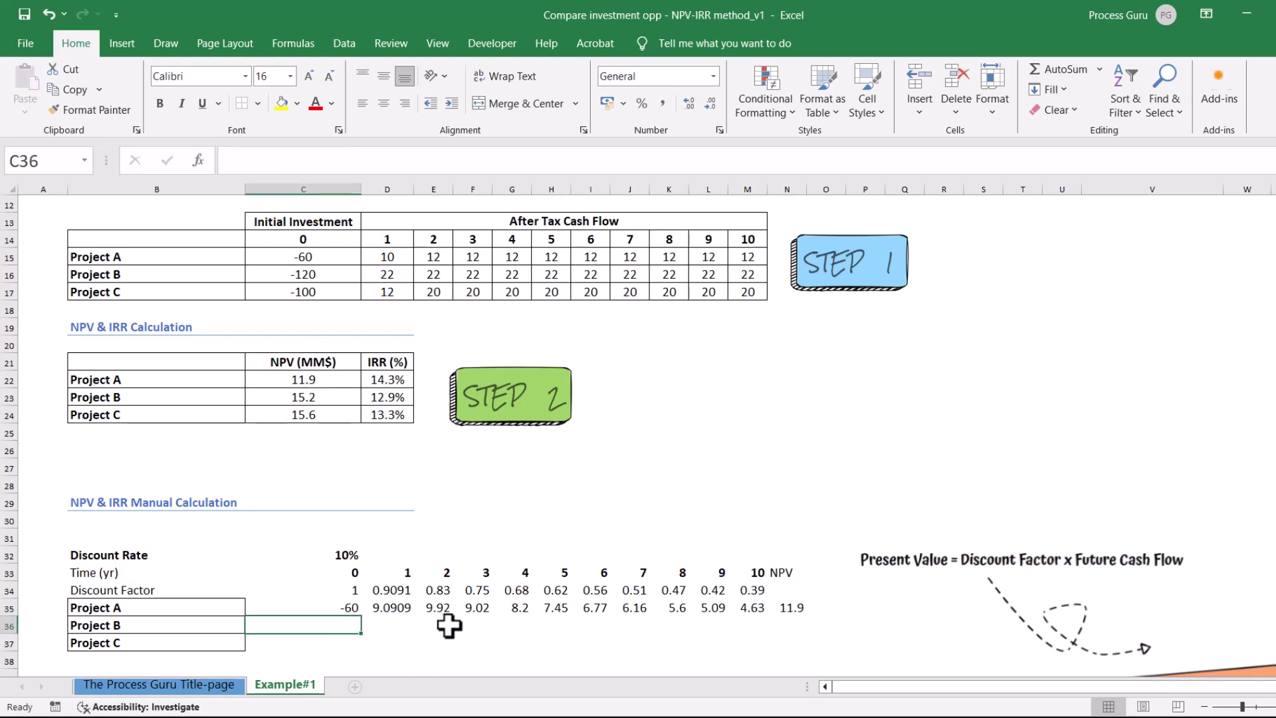
text(=C16*C34)
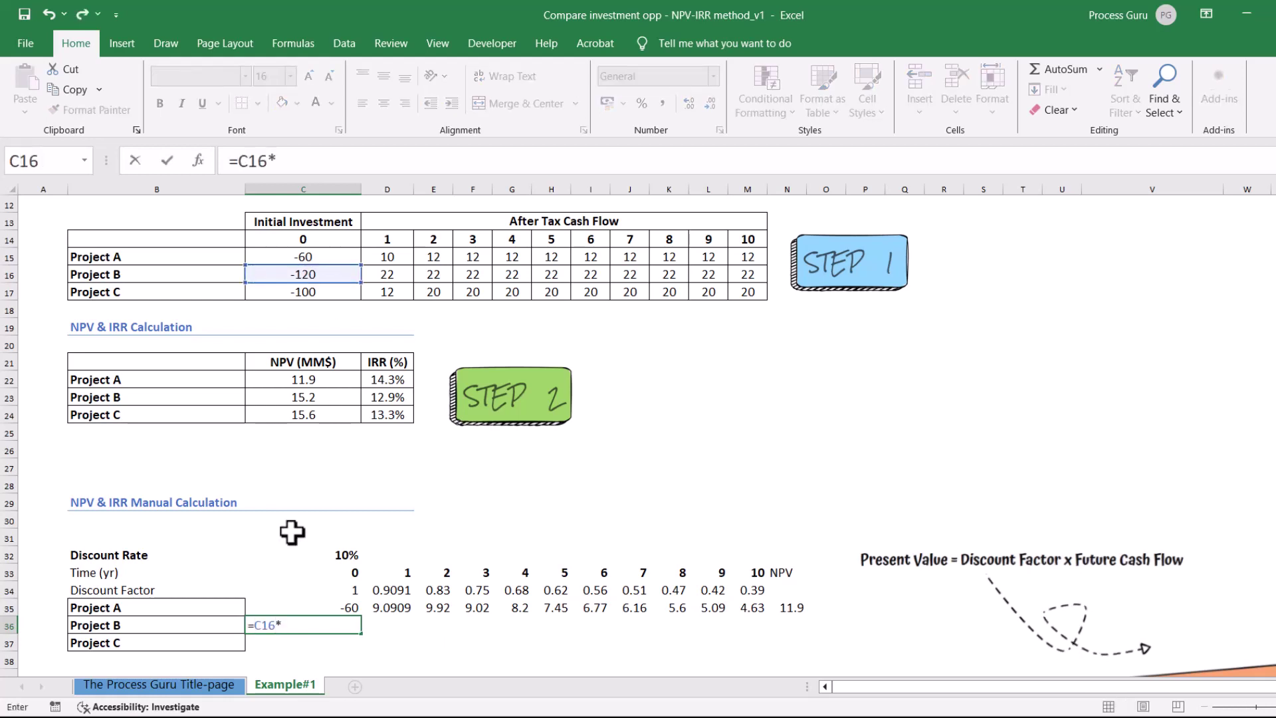
key(Return)
click(332, 626)
drag(361, 634, 766, 626)
Calculate Project C's present value in C37 with =C17*C34 and fill the formula across to M37
click(333, 642)
text(=)
click(306, 292)
text(*)
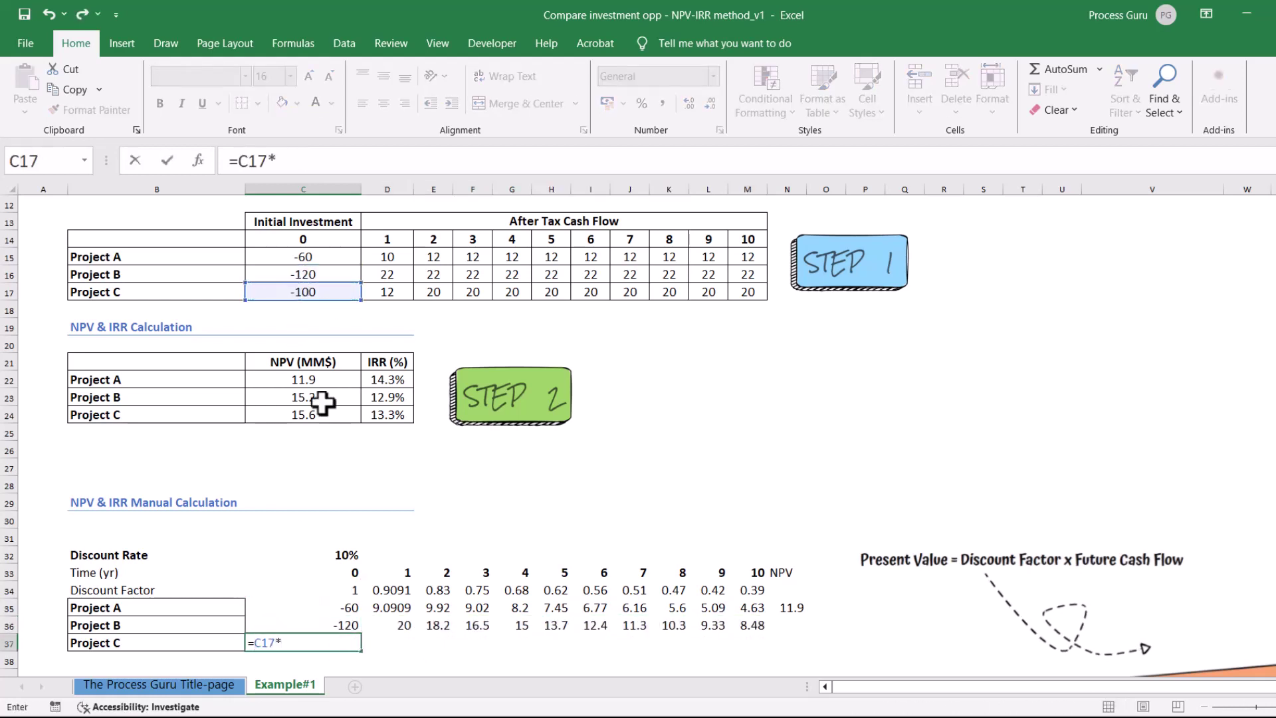
click(332, 591)
key(Return)
click(332, 642)
drag(361, 650, 761, 650)
Fill the NPV formula from N35 down to N37 and check the sums against the function-based NPV results in C22:C24
click(787, 608)
drag(806, 616, 806, 651)
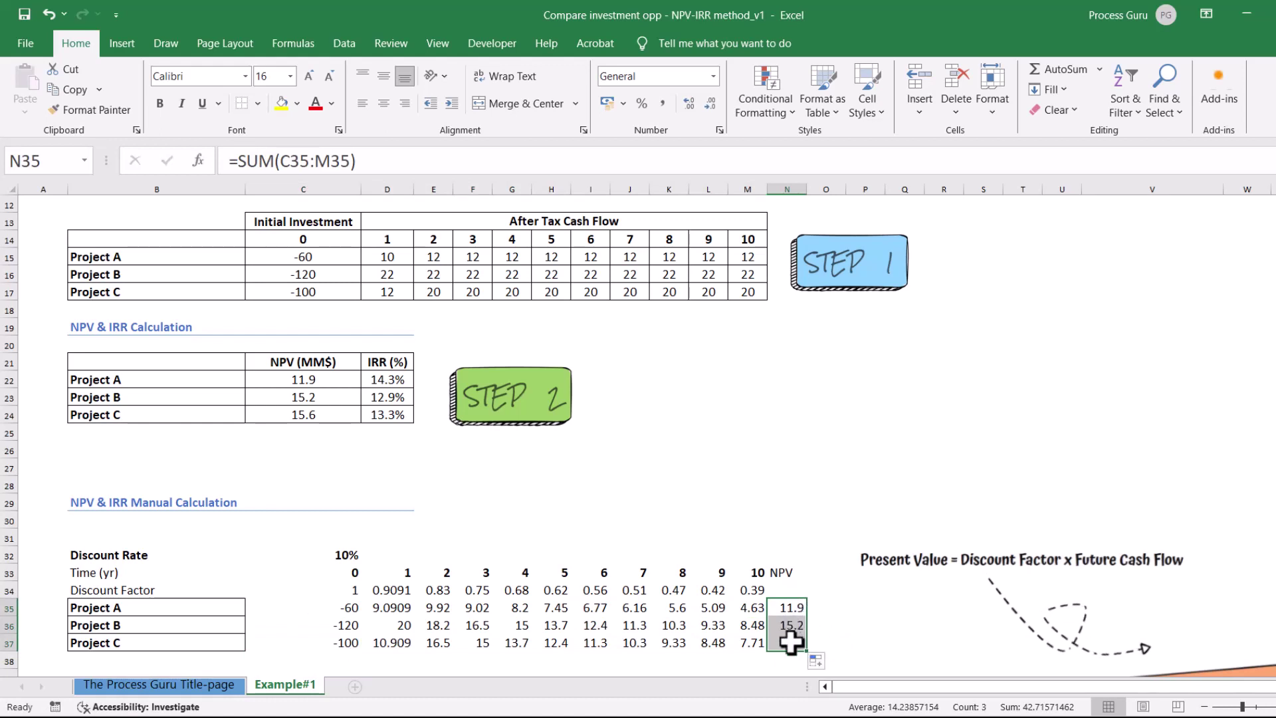
click(314, 379)
click(319, 414)
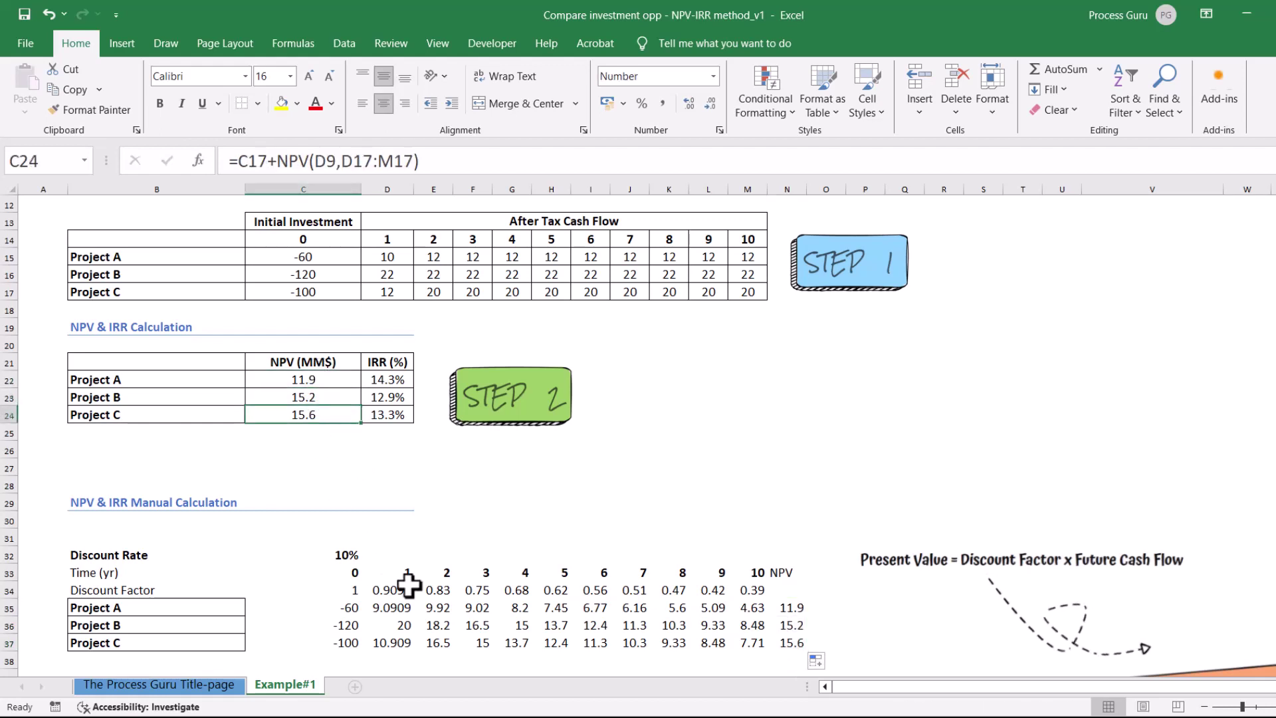
click(393, 380)
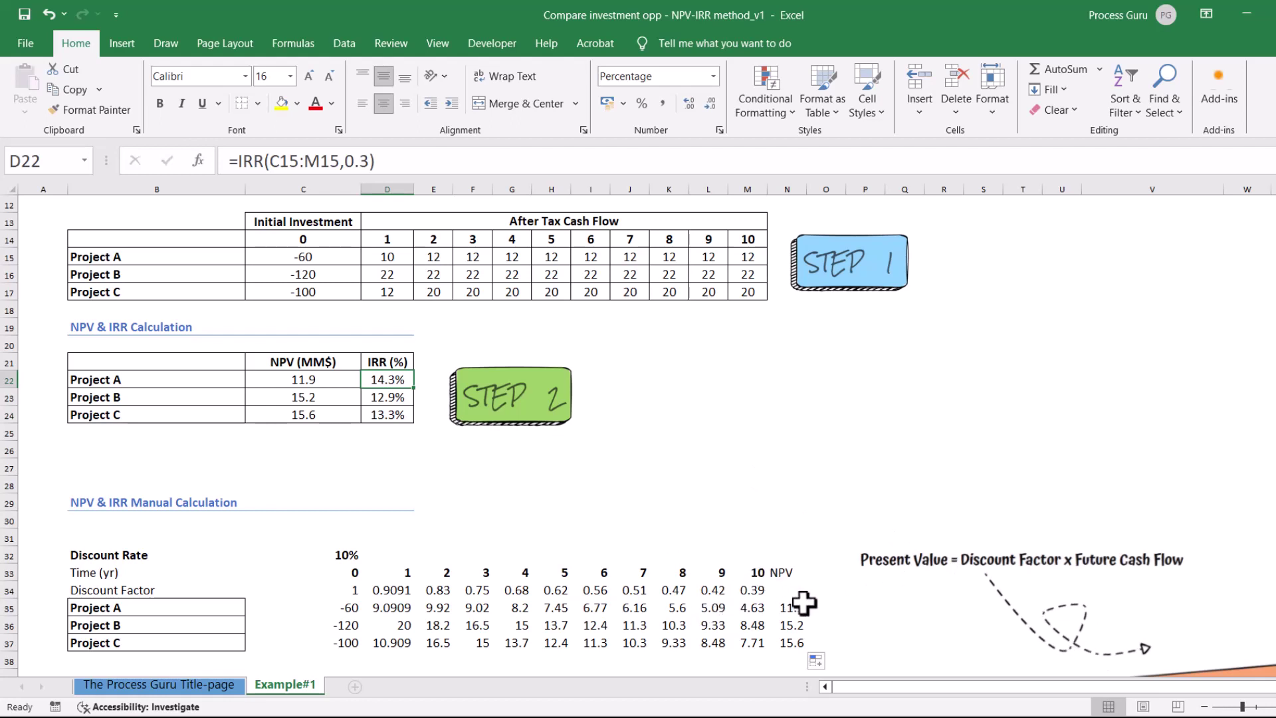
Make the NPV heading in N33 bold
click(787, 572)
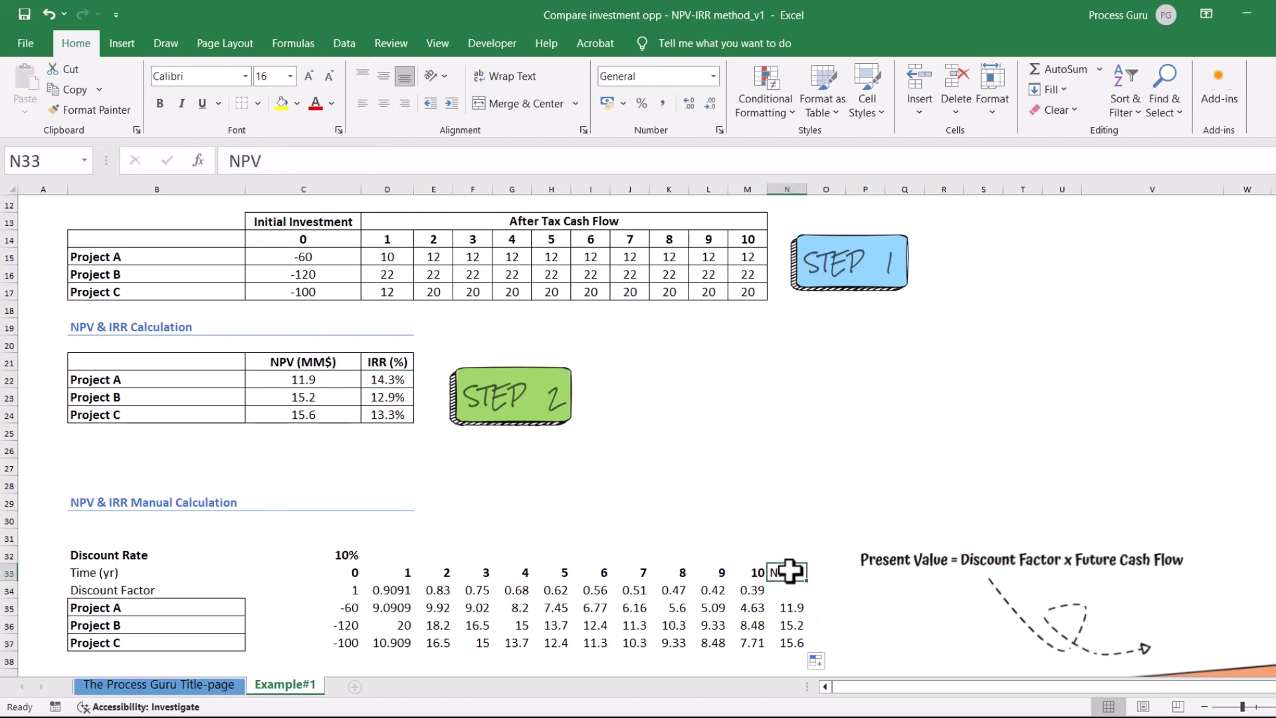
click(829, 608)
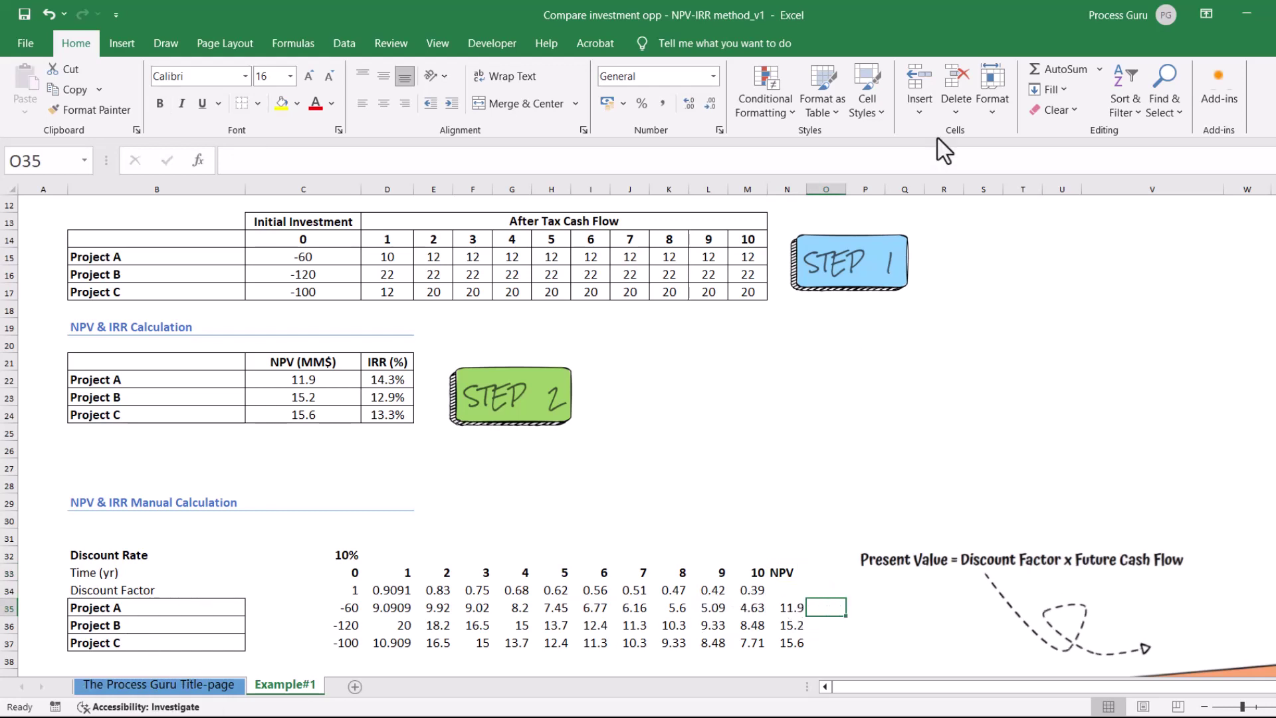
Start a Goal Seek with Project A's manual NPV in N35 as the set cell
click(350, 33)
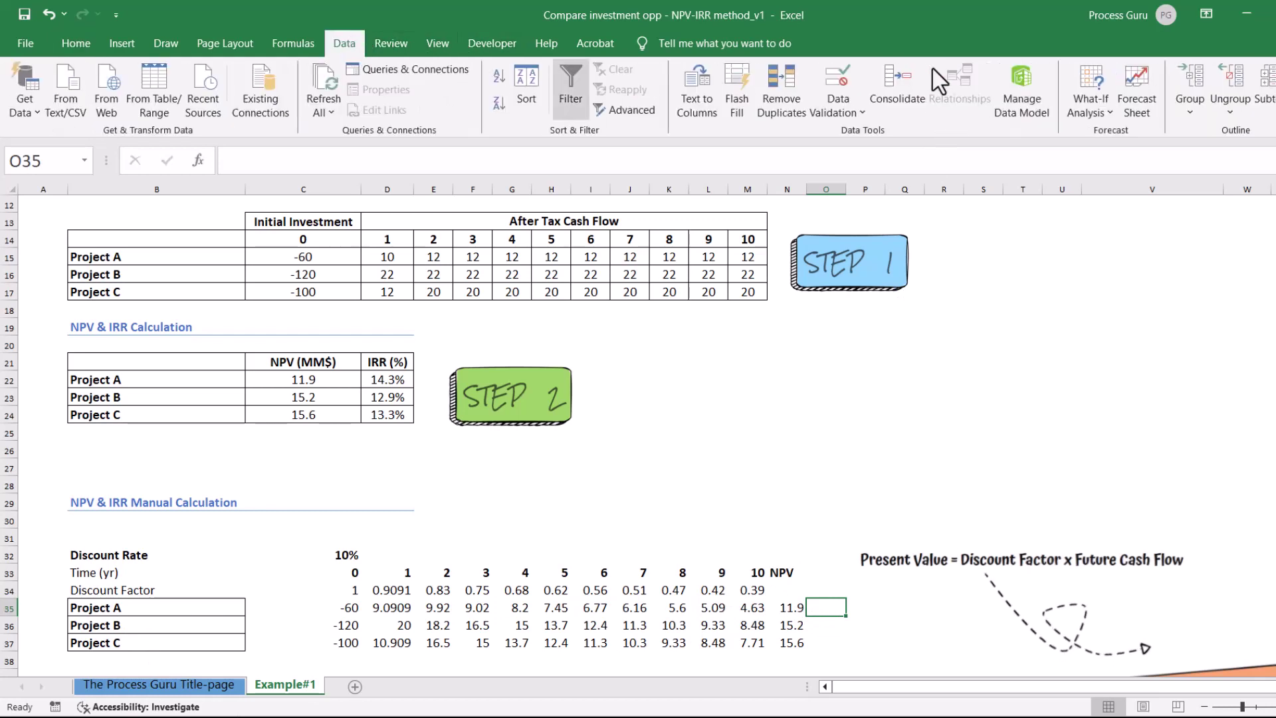
click(1275, 255)
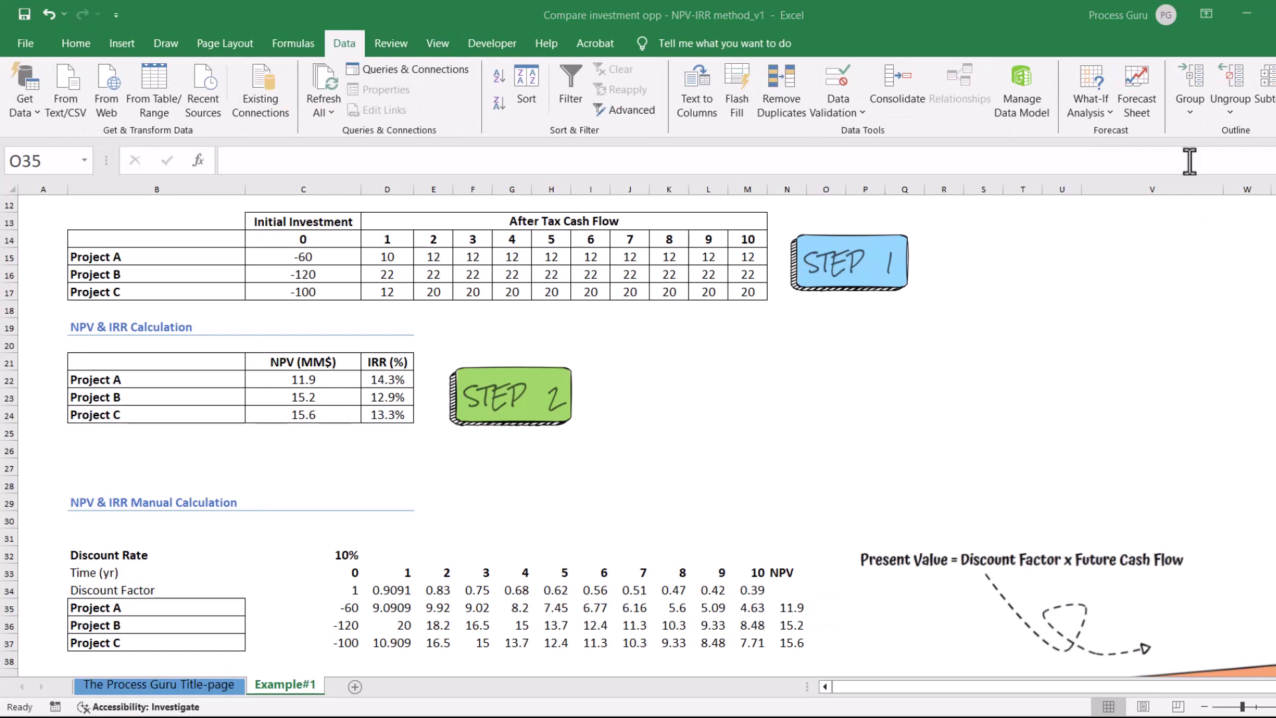
click(1108, 110)
click(1108, 110)
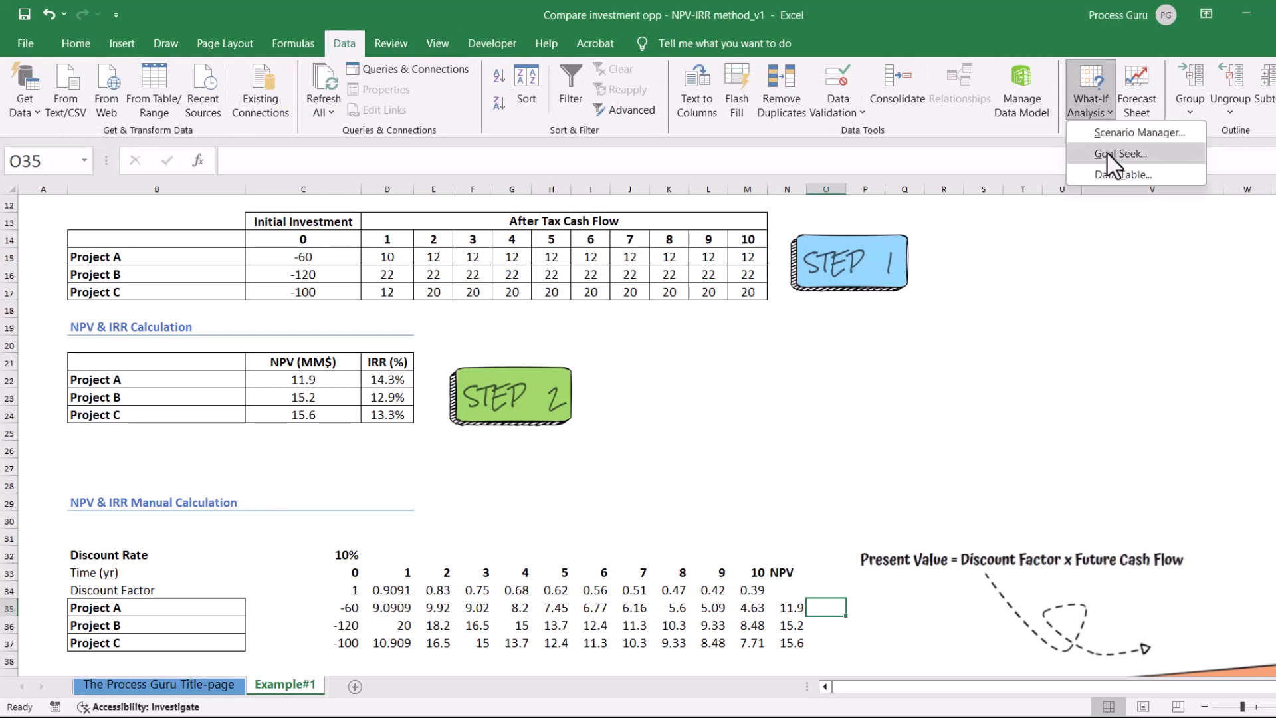
click(1107, 155)
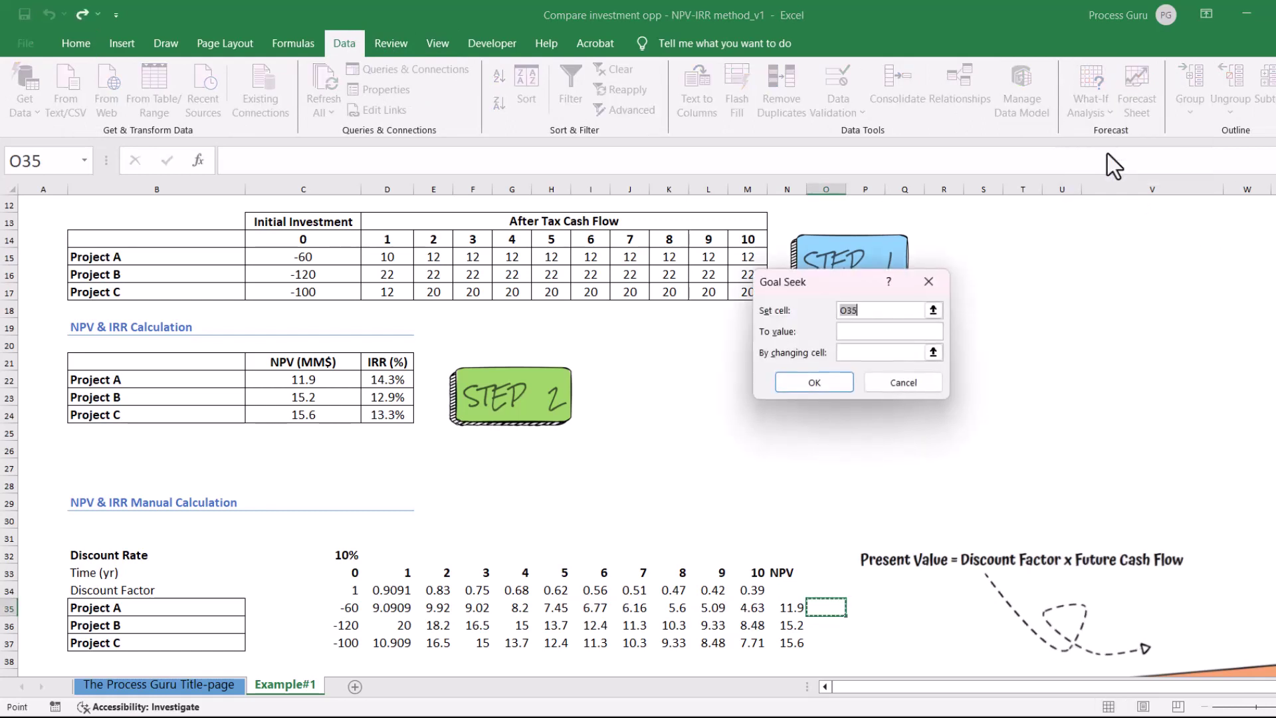
click(933, 310)
click(790, 609)
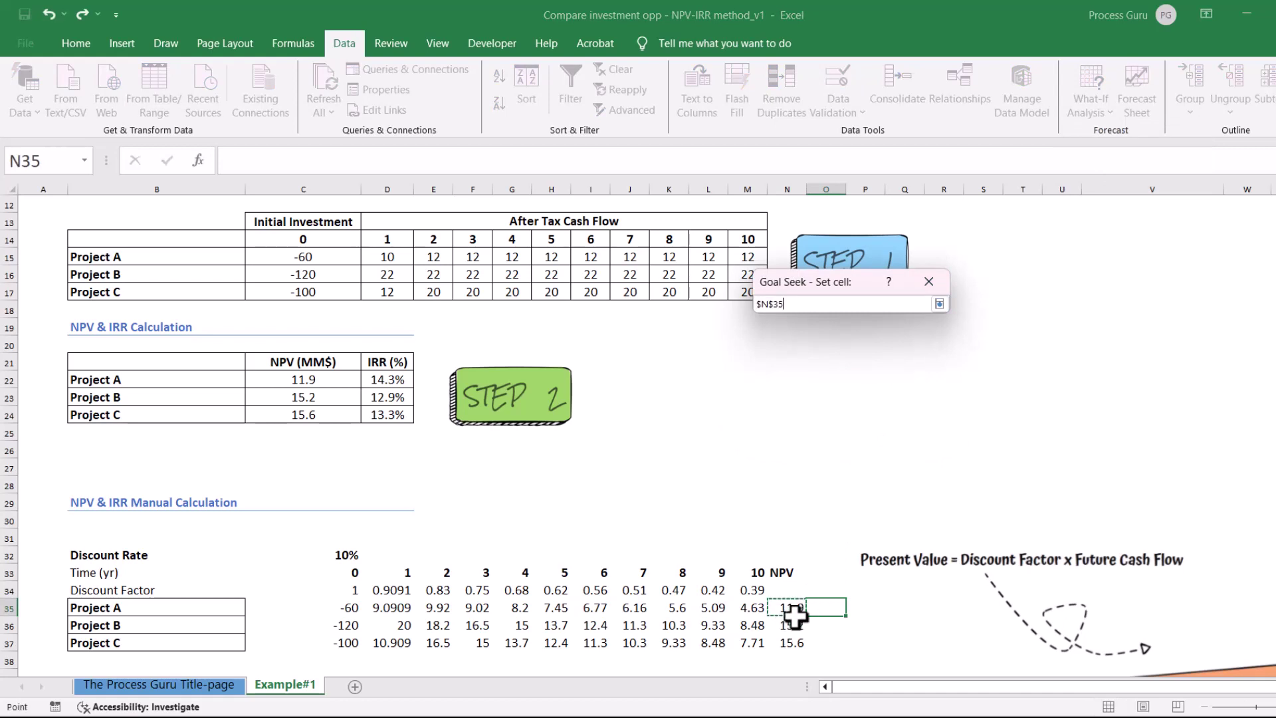
key(Return)
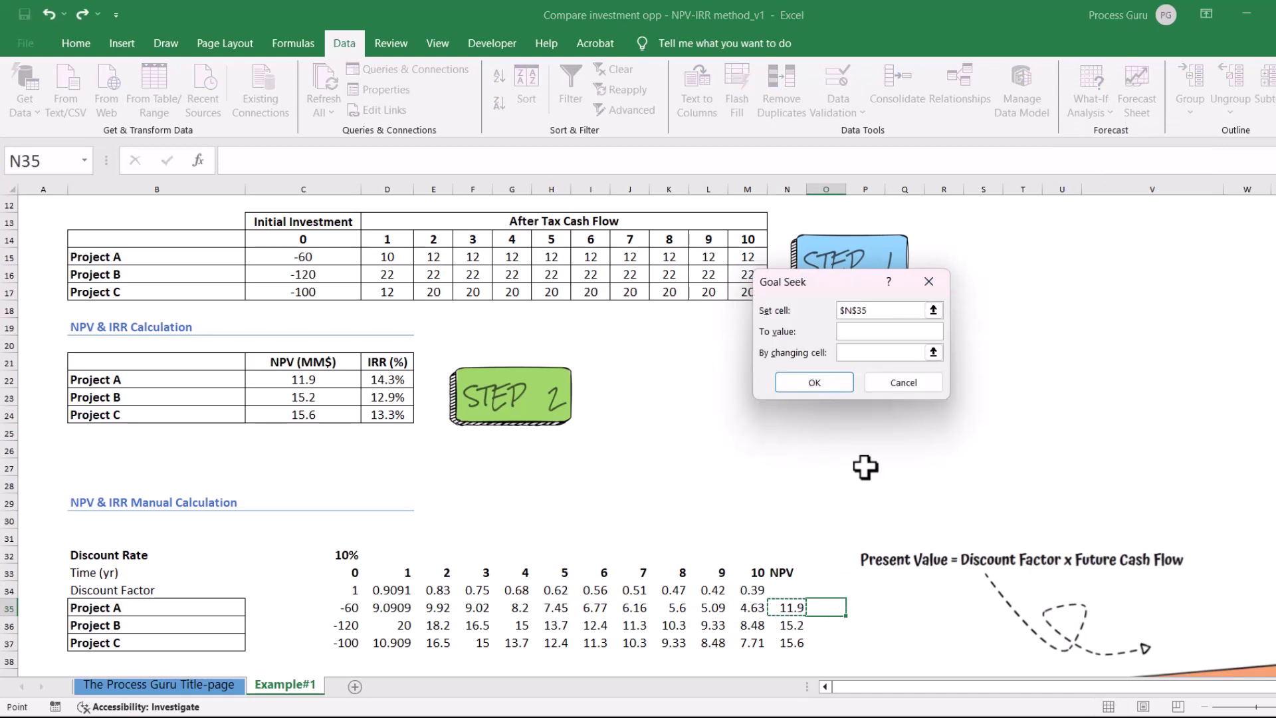
Run Goal Seek to a target value of 0 by changing the discount rate in C32, and accept the solution
click(867, 332)
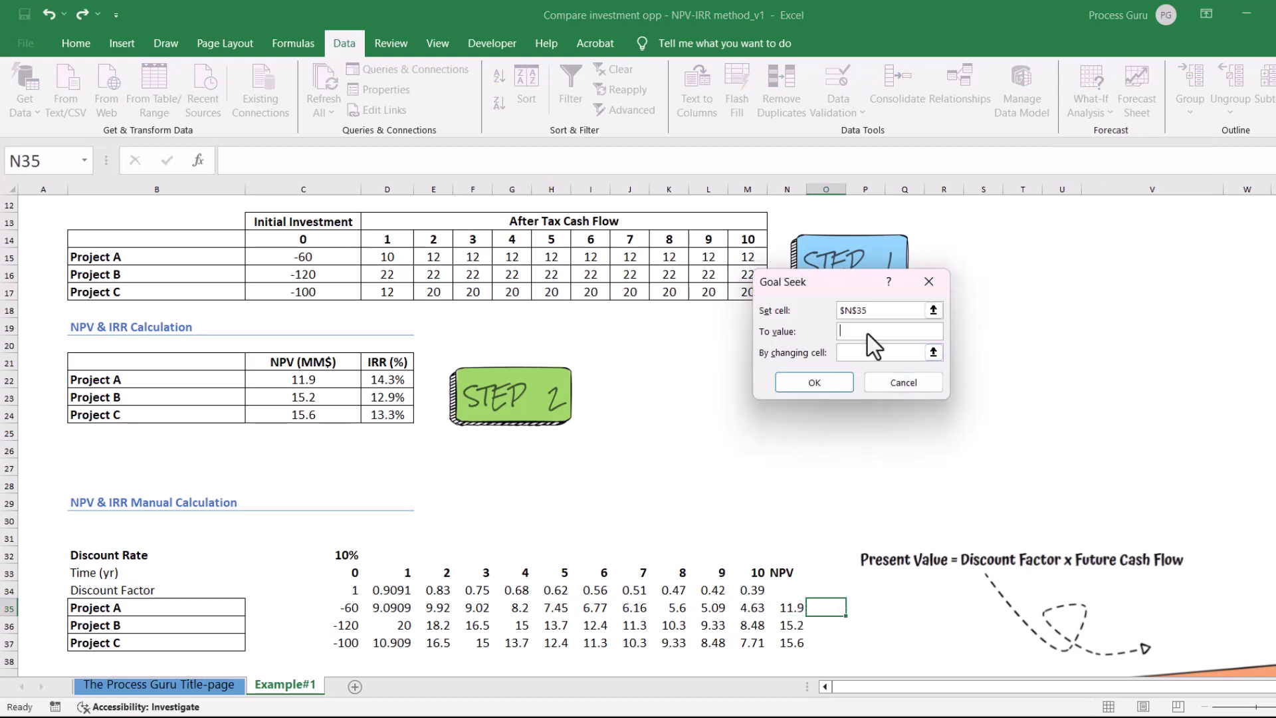
click(933, 352)
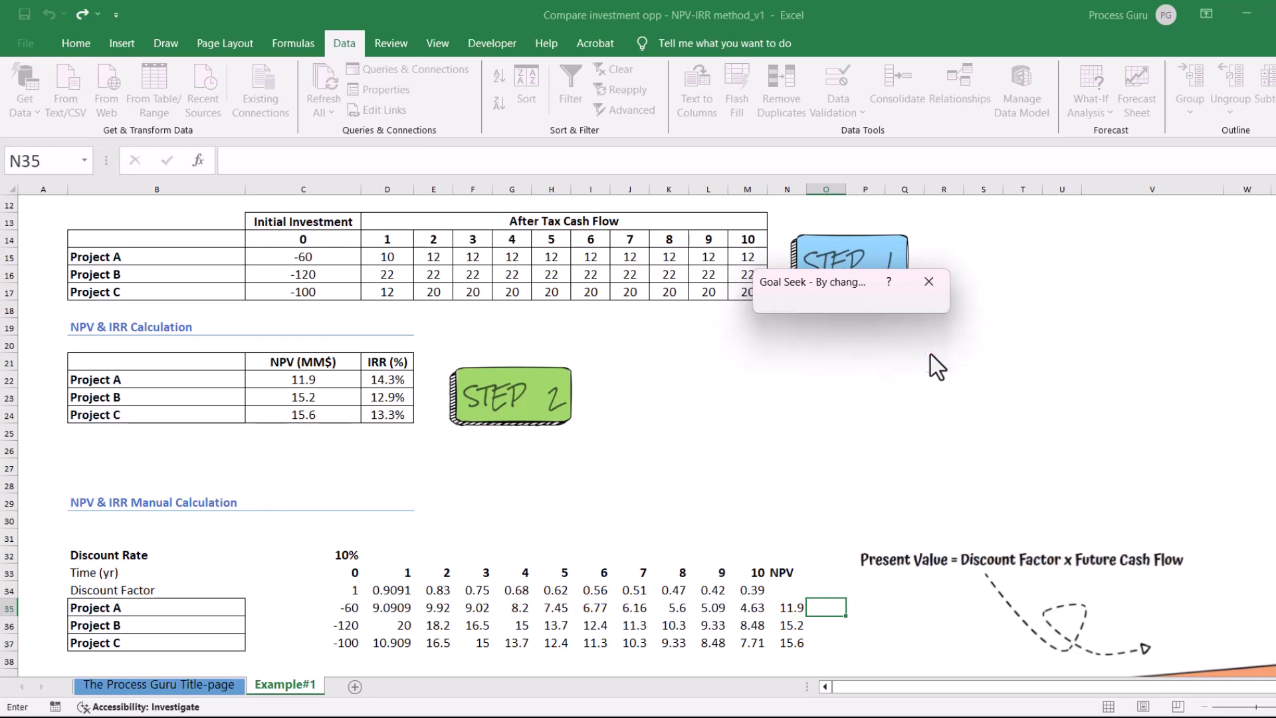
click(339, 549)
key(Return)
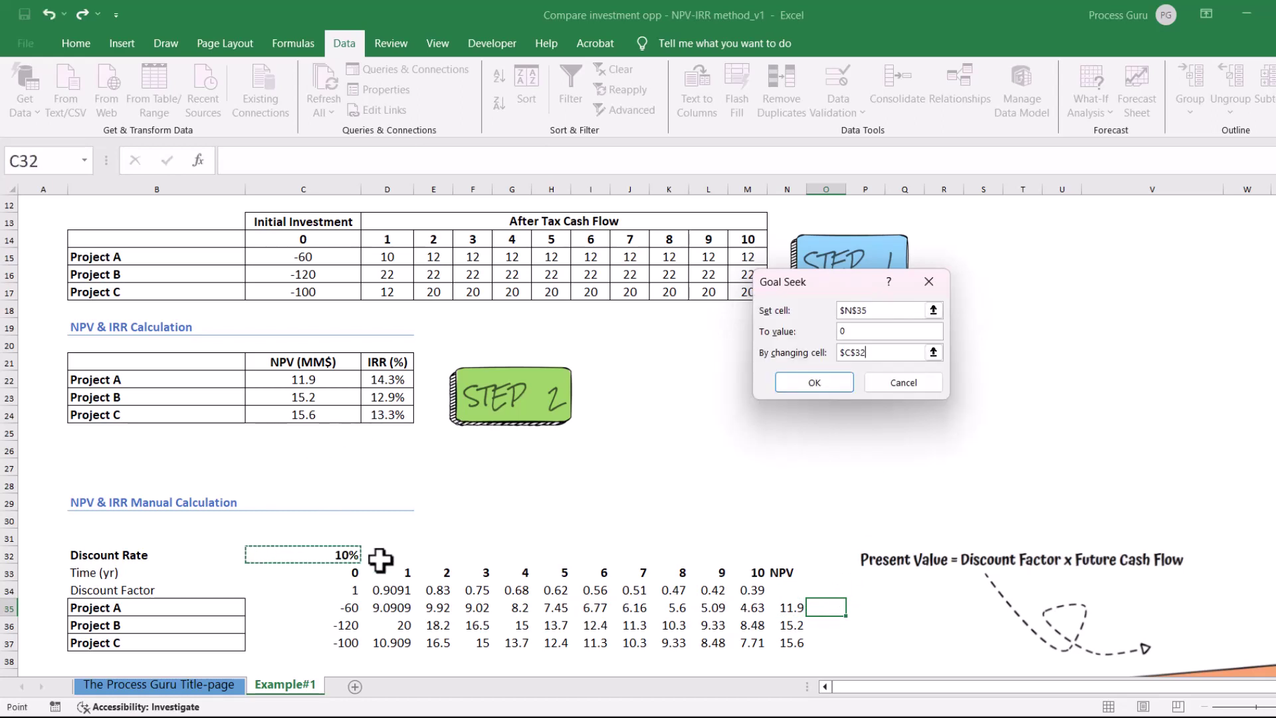
key(Return)
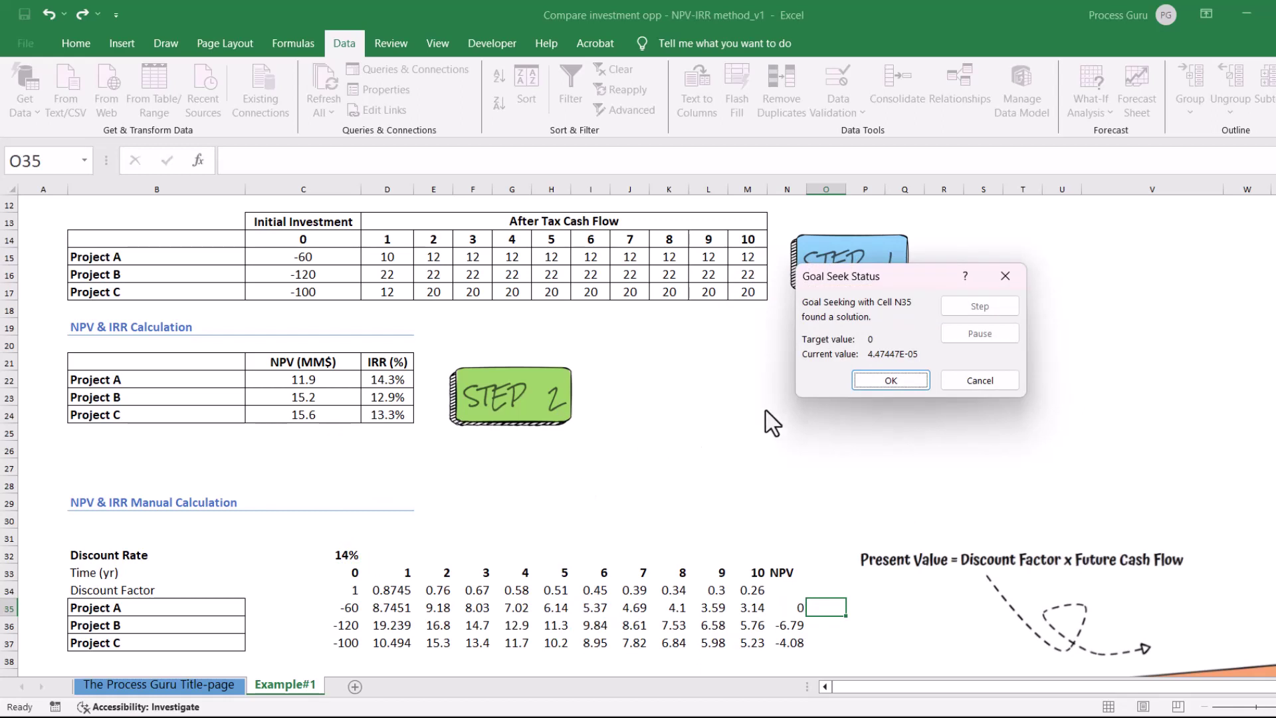
click(878, 380)
Show the discount rate in C32 with one decimal place and compare it with Project A's IRR in D22
click(339, 554)
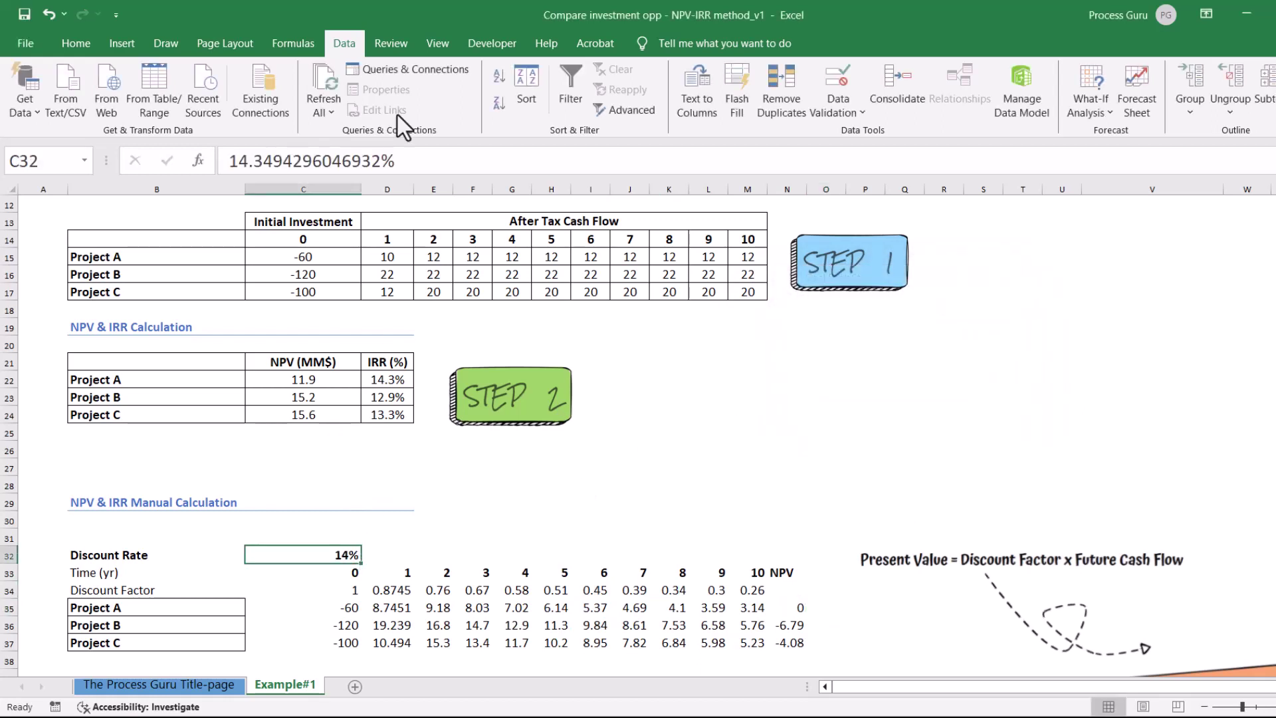
click(78, 41)
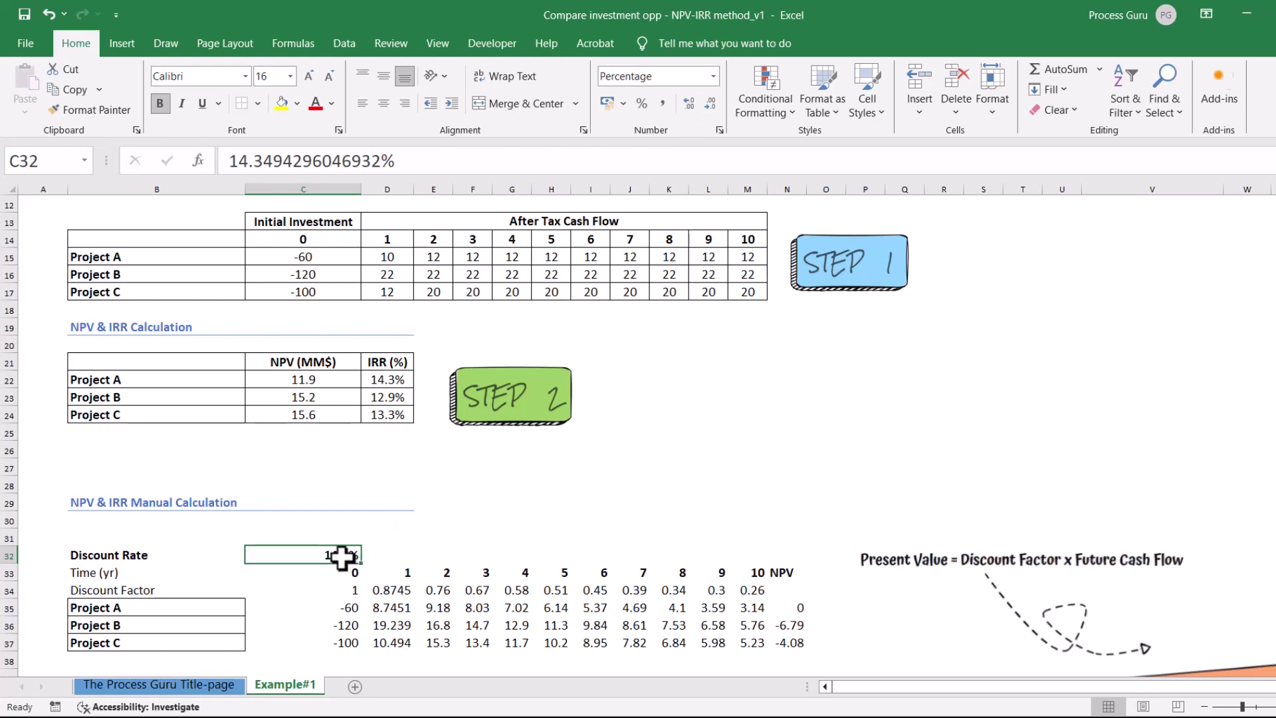
click(389, 380)
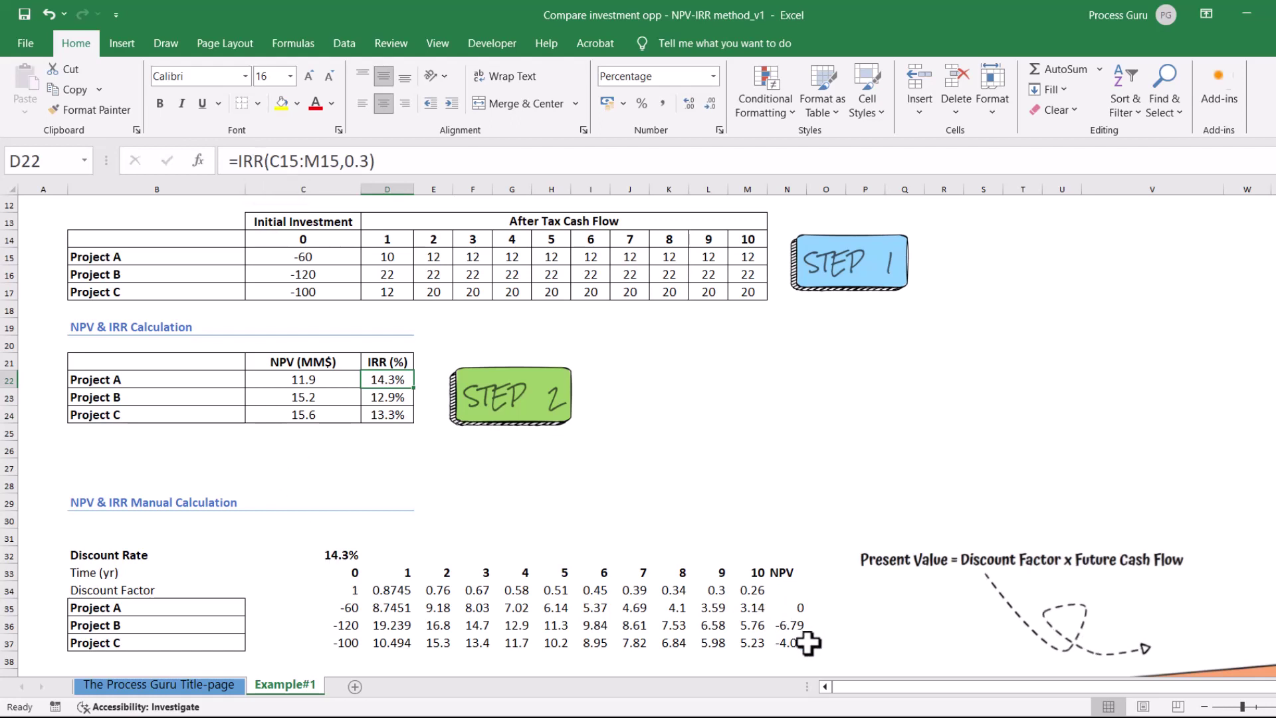
click(341, 555)
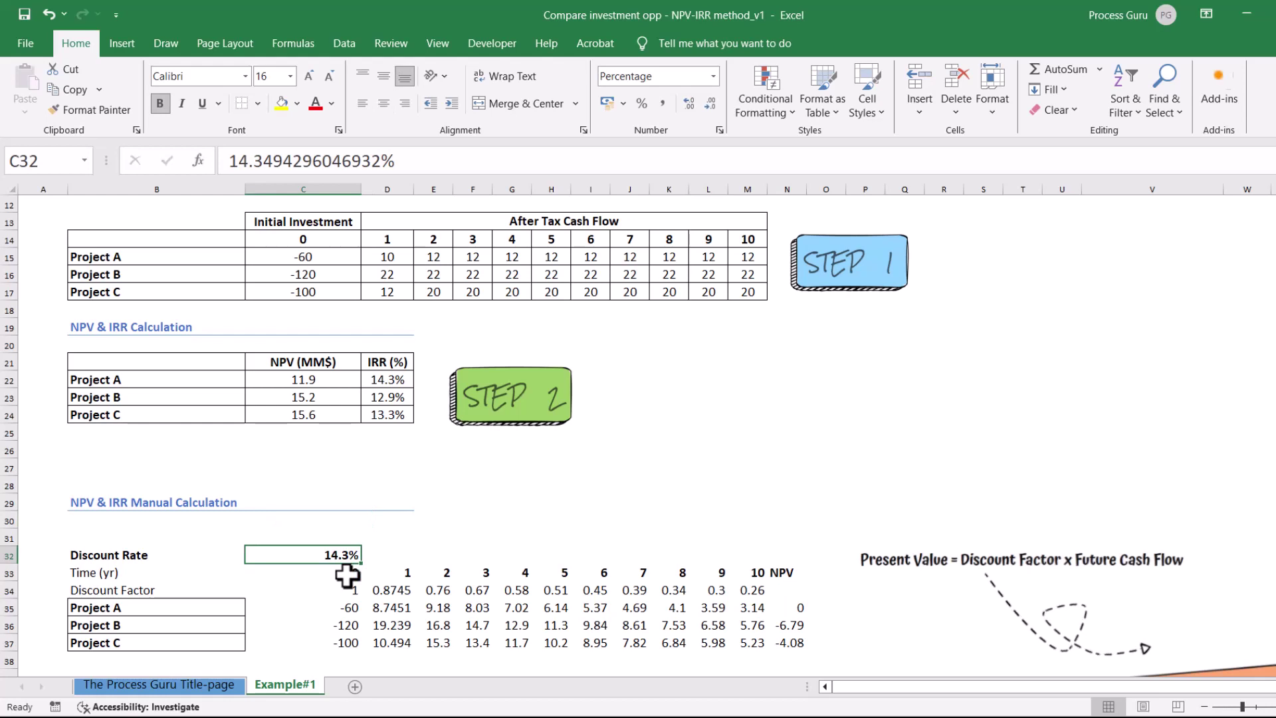